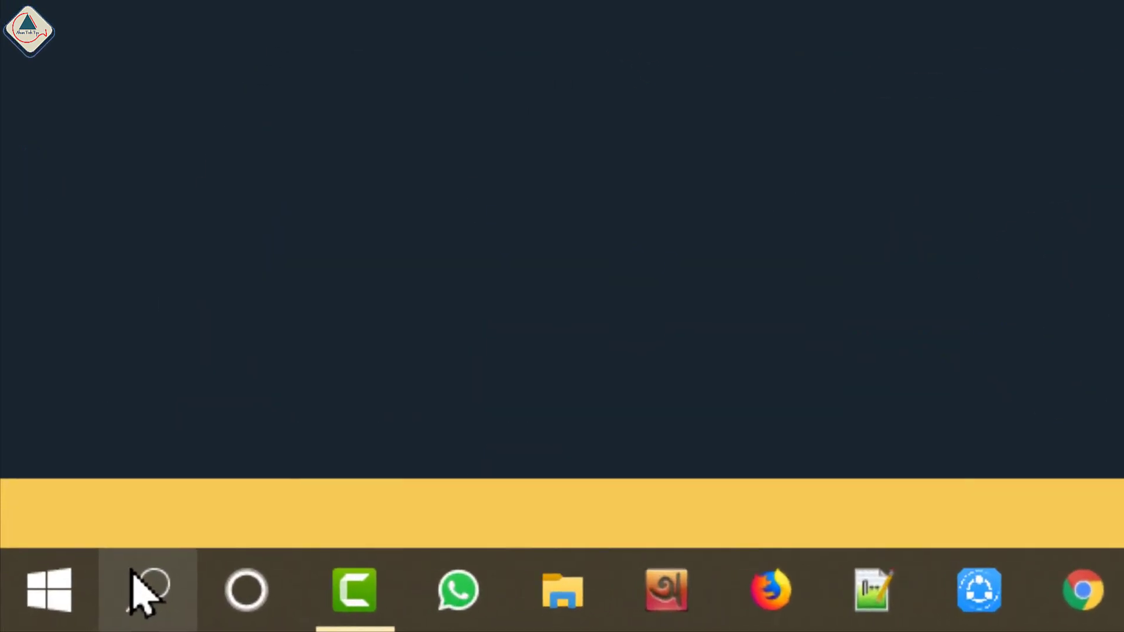
- Launch Excel by searching for 'Ex' in Windows Search
left_click(48, 619)
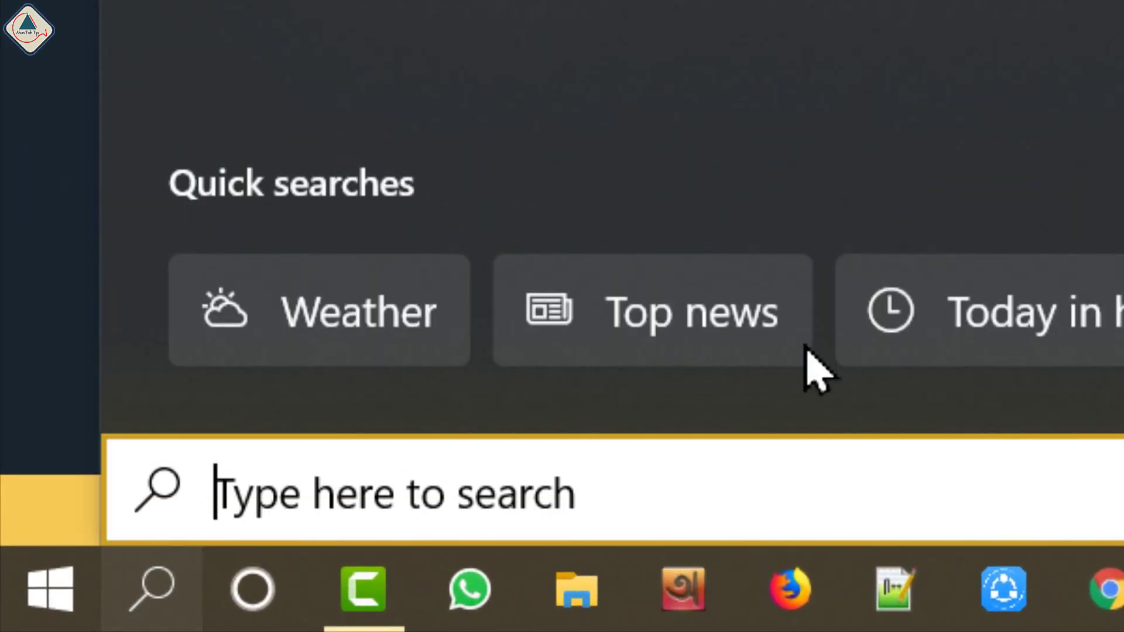
type("Ex")
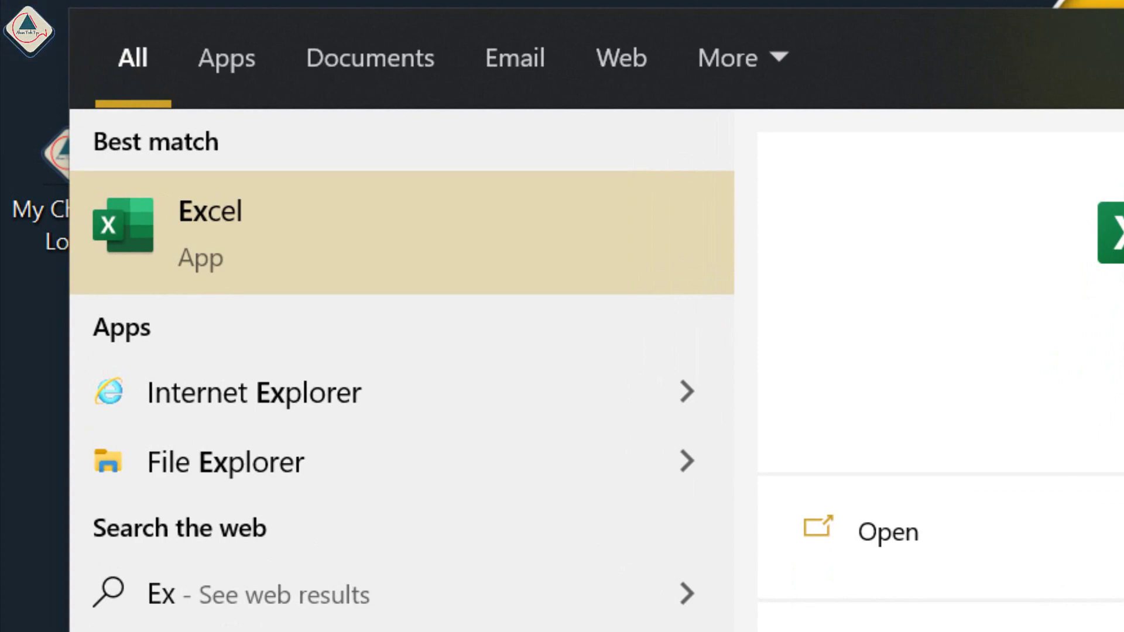
key("Return")
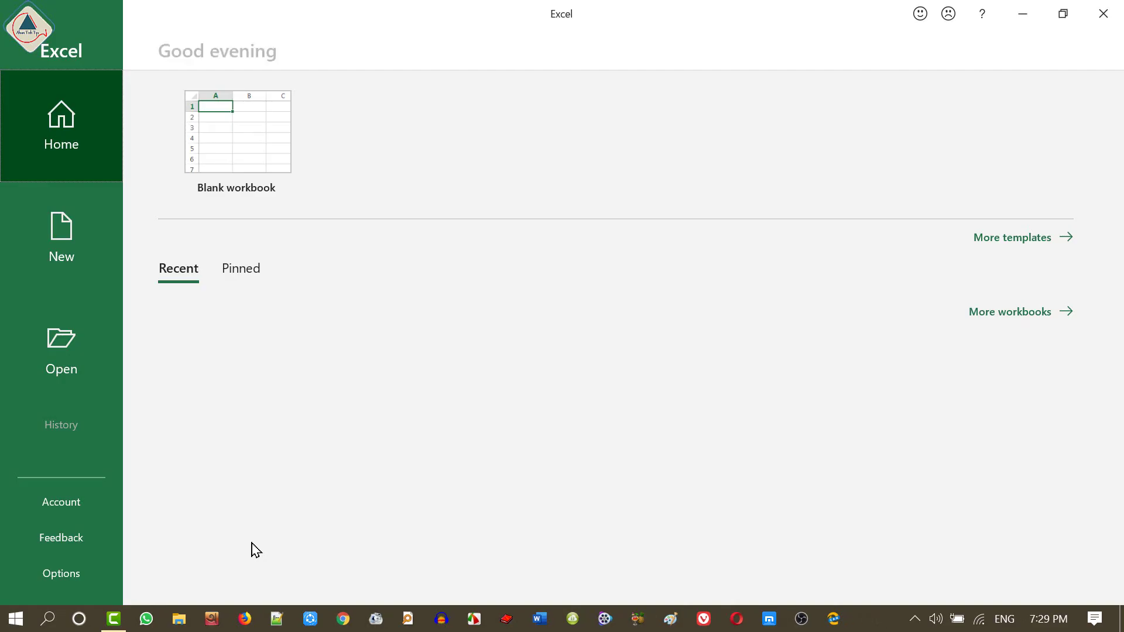
- Create a new blank workbook (Book3) from the start screen
left_click(253, 164)
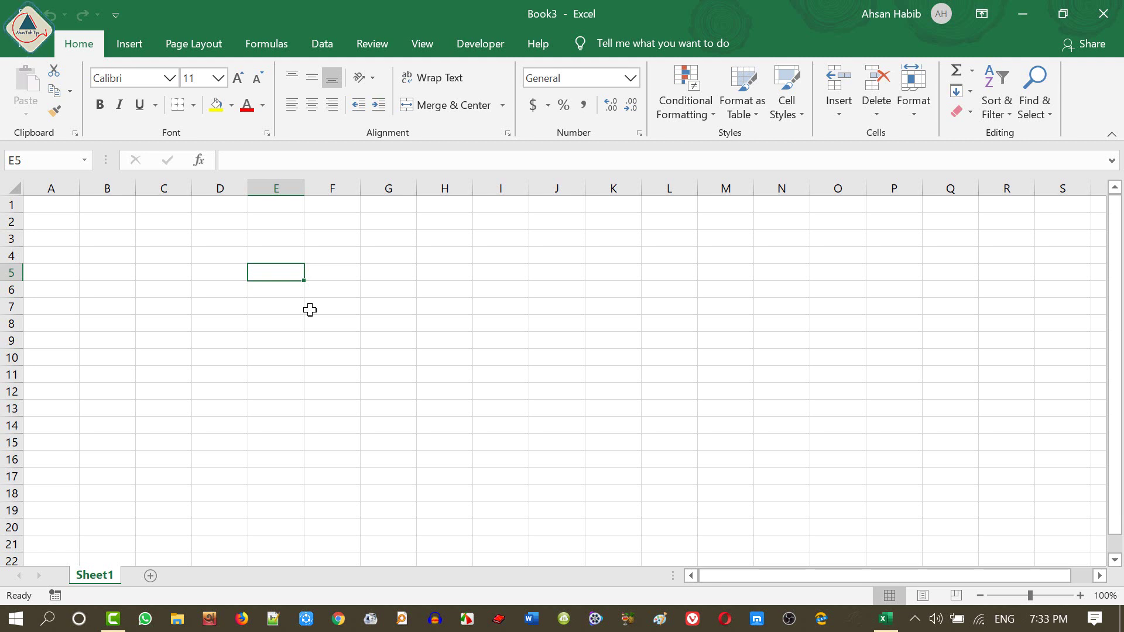
- Use Insert > Text > Header & Footer to open the page header for editing
left_click(129, 46)
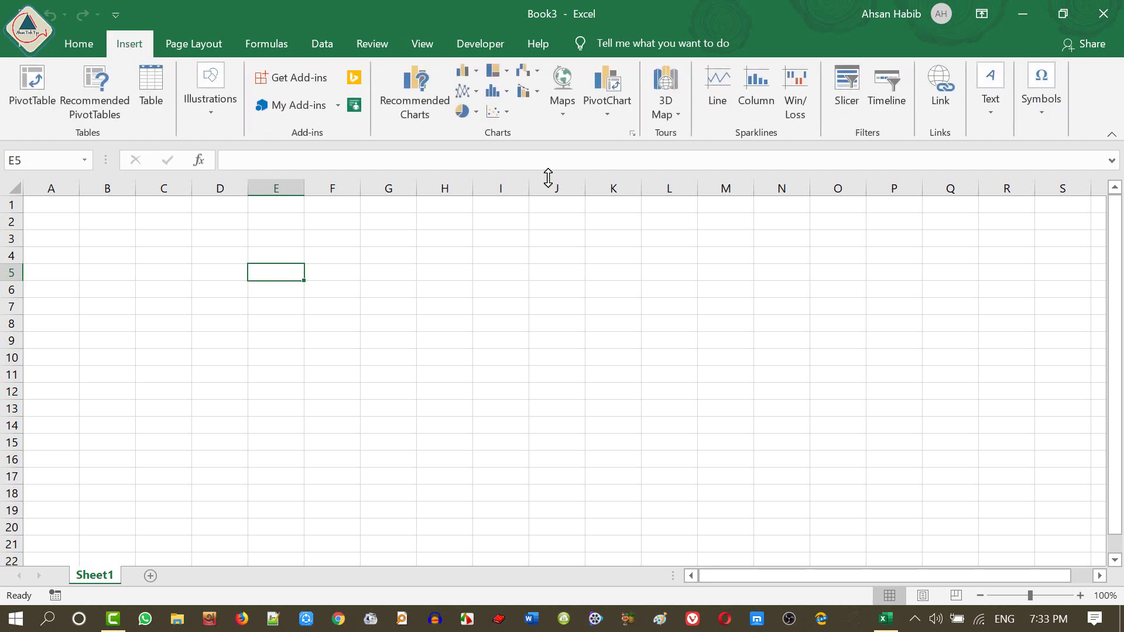
left_click(993, 122)
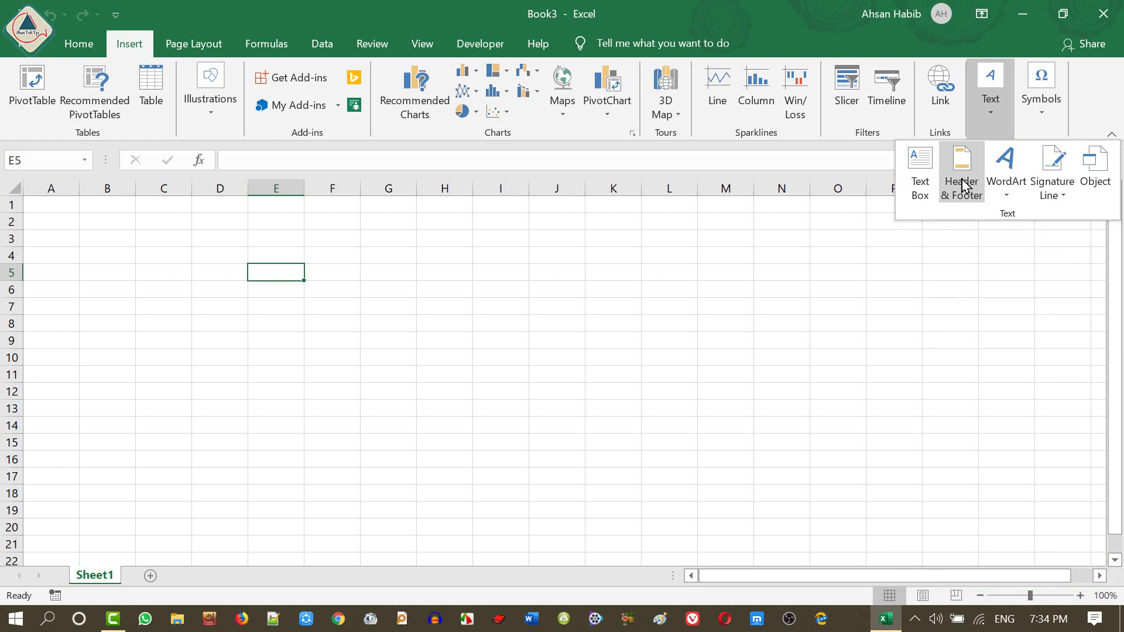
left_click(962, 186)
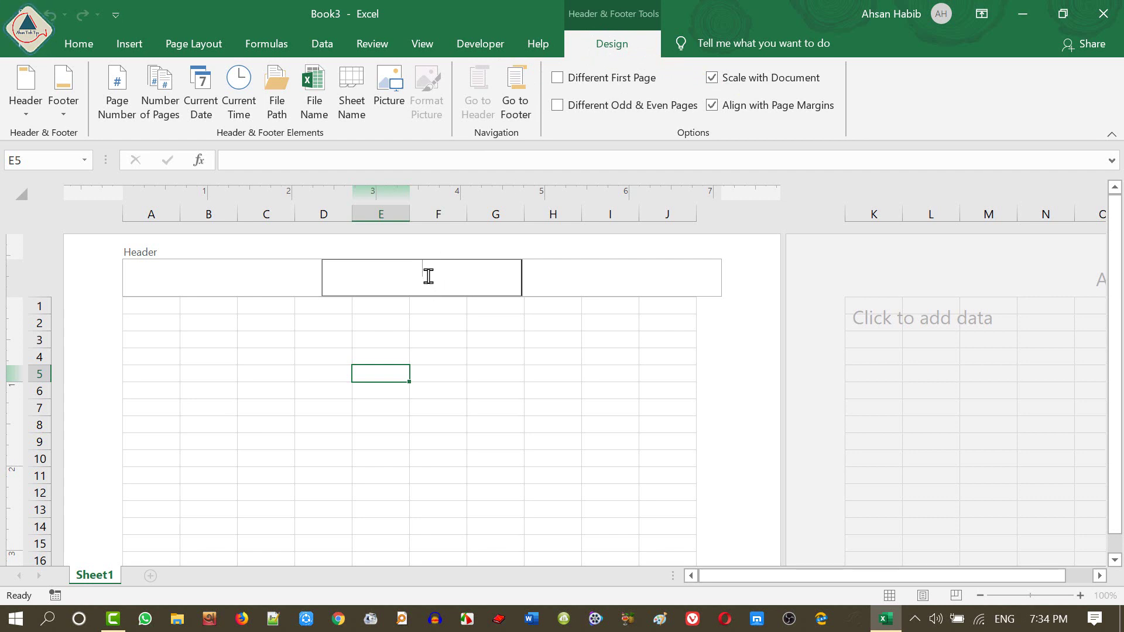
- Insert the 'My Channel Logo' picture from the Desktop into the centre header section
left_click(387, 97)
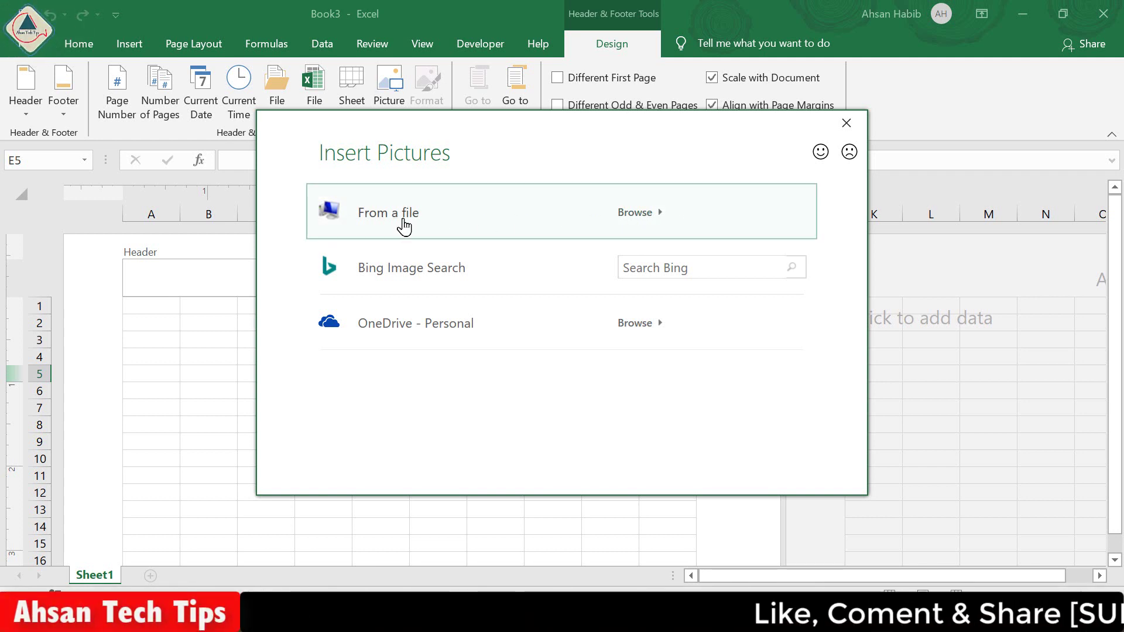
left_click(609, 228)
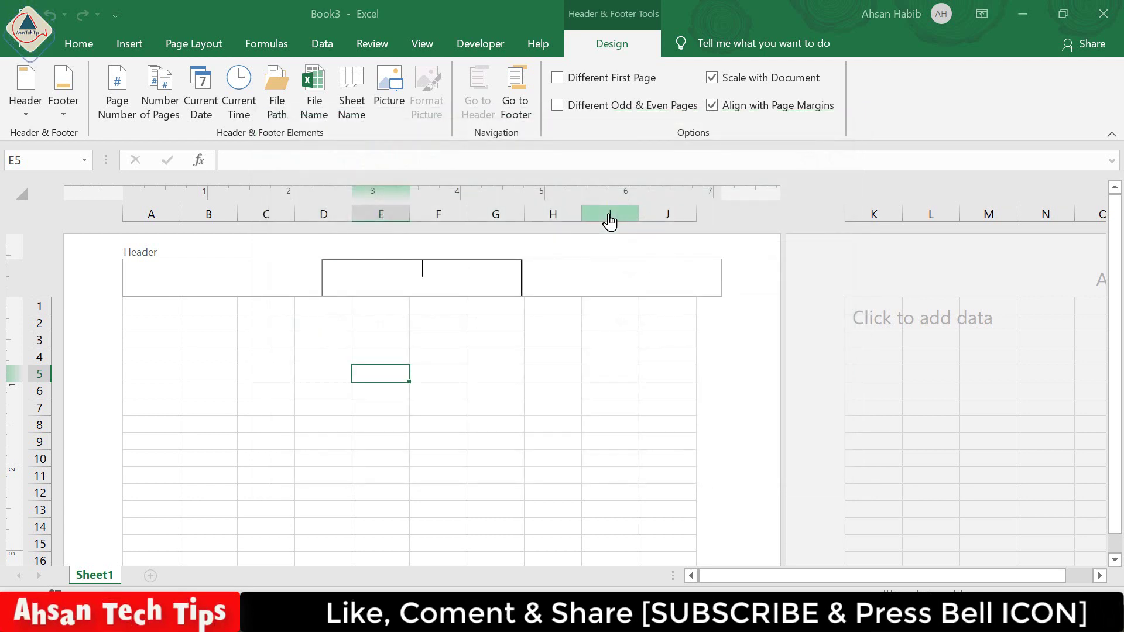
scroll(132, 187, "up", 5)
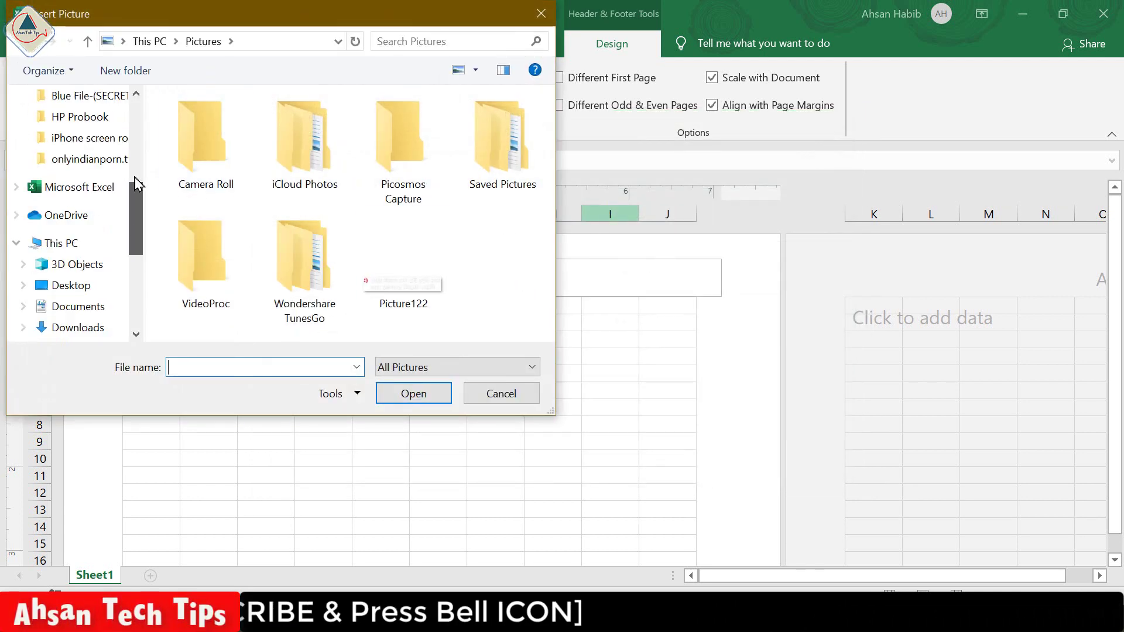
left_click(111, 135)
left_click(403, 140)
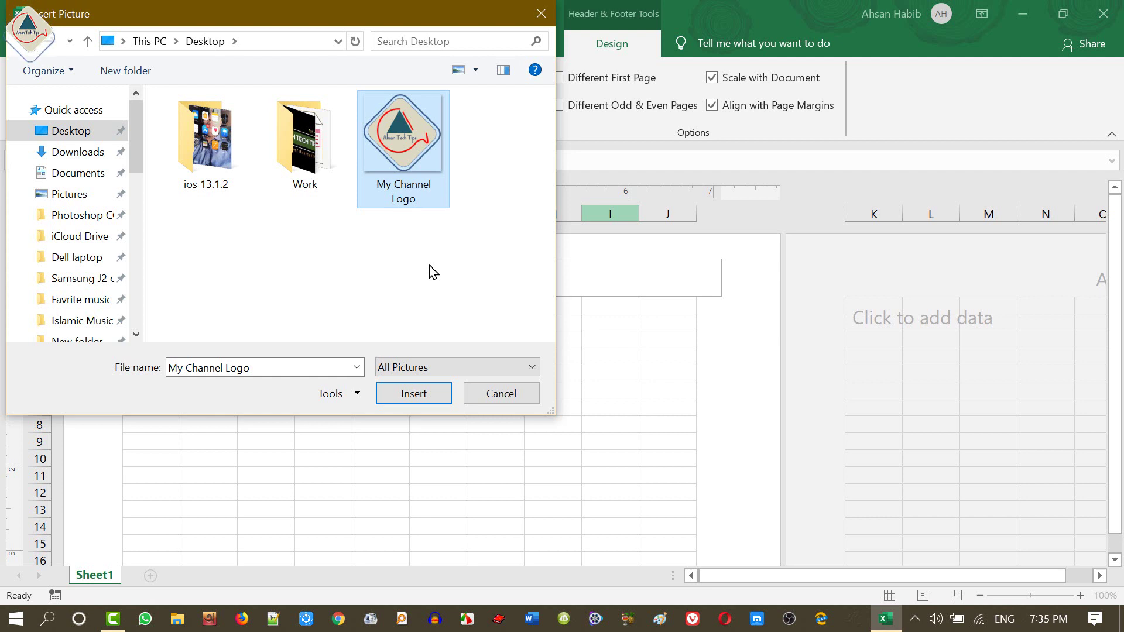
left_click(414, 395)
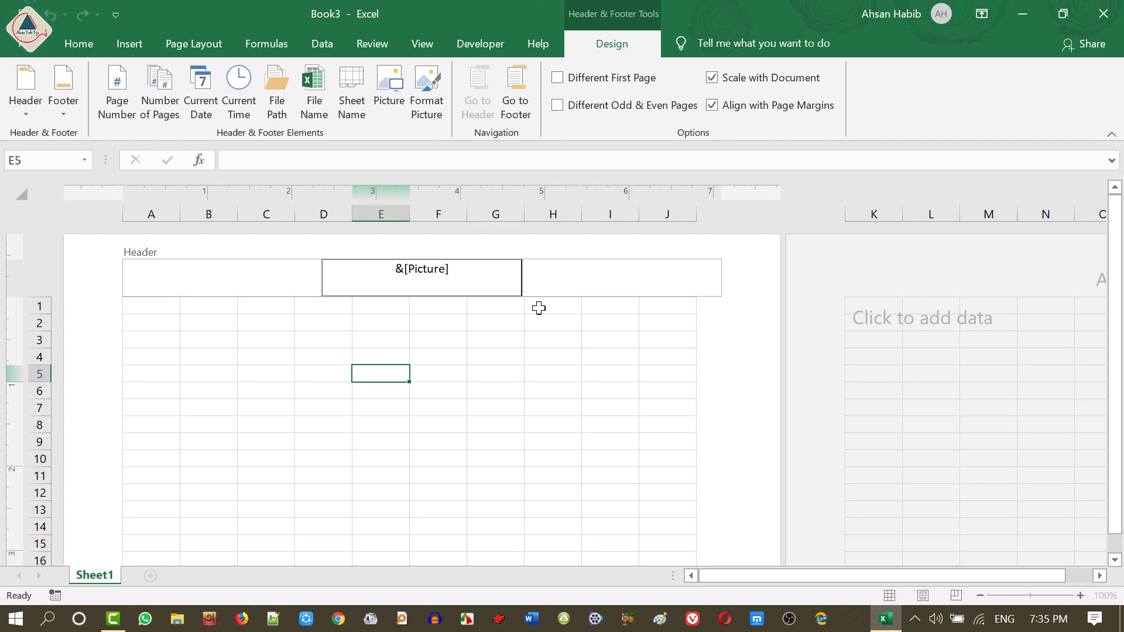
- Add blank lines before &[Picture] so the logo sits behind the cells mid-page
key("Return")
key("Return")
key("Return")
key("Return")
key("Return")
key("Return")
key("Return")
key("Return")
key("Return")
key("Return")
key("Return")
key("Return")
key("Return")
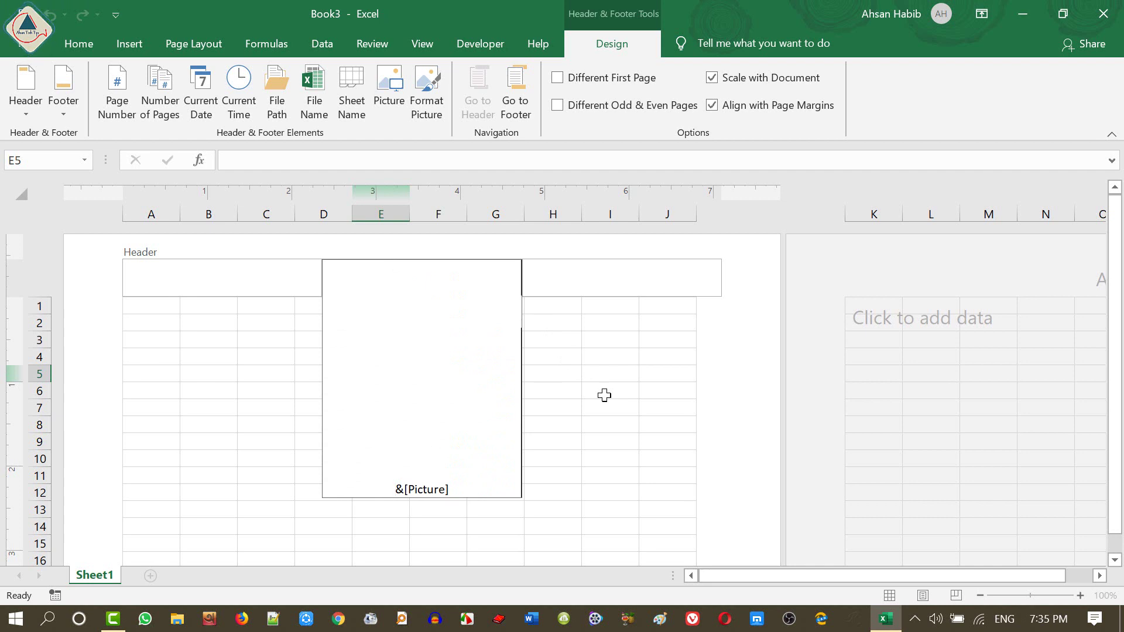
key("Return")
key("Return")
key("Return")
key("Return")
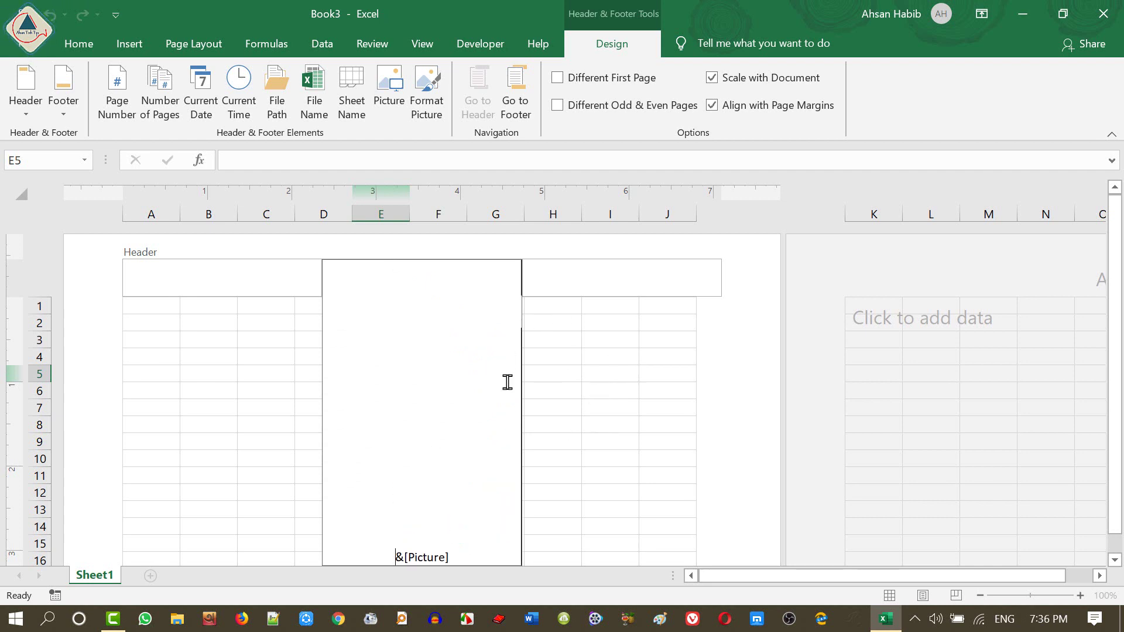
left_click(606, 378)
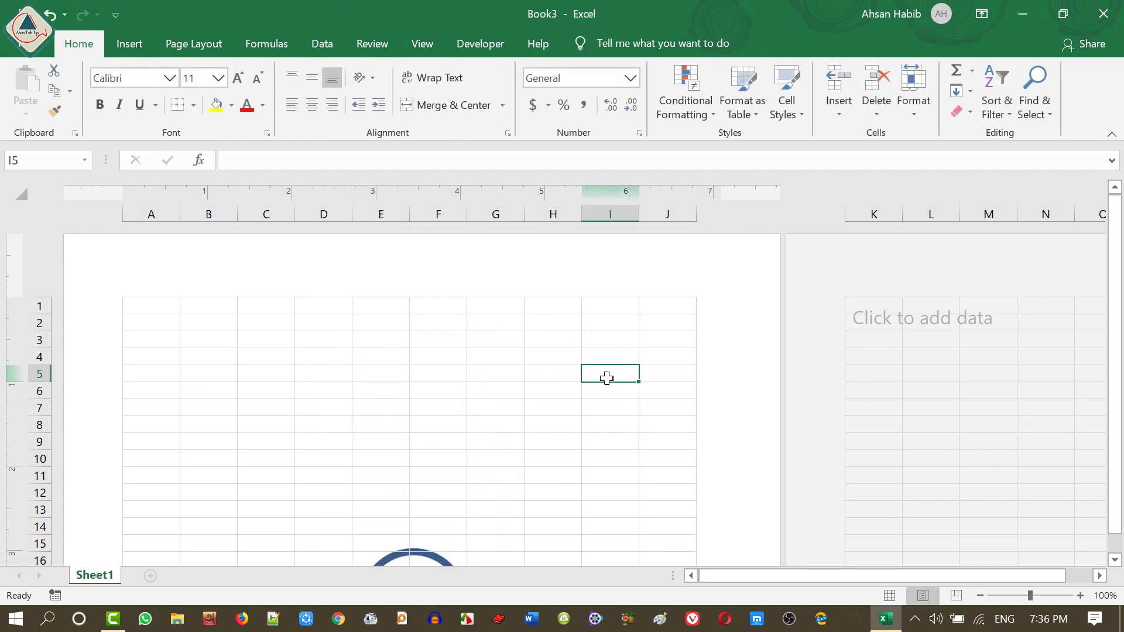
scroll(650, 444, "down", 7)
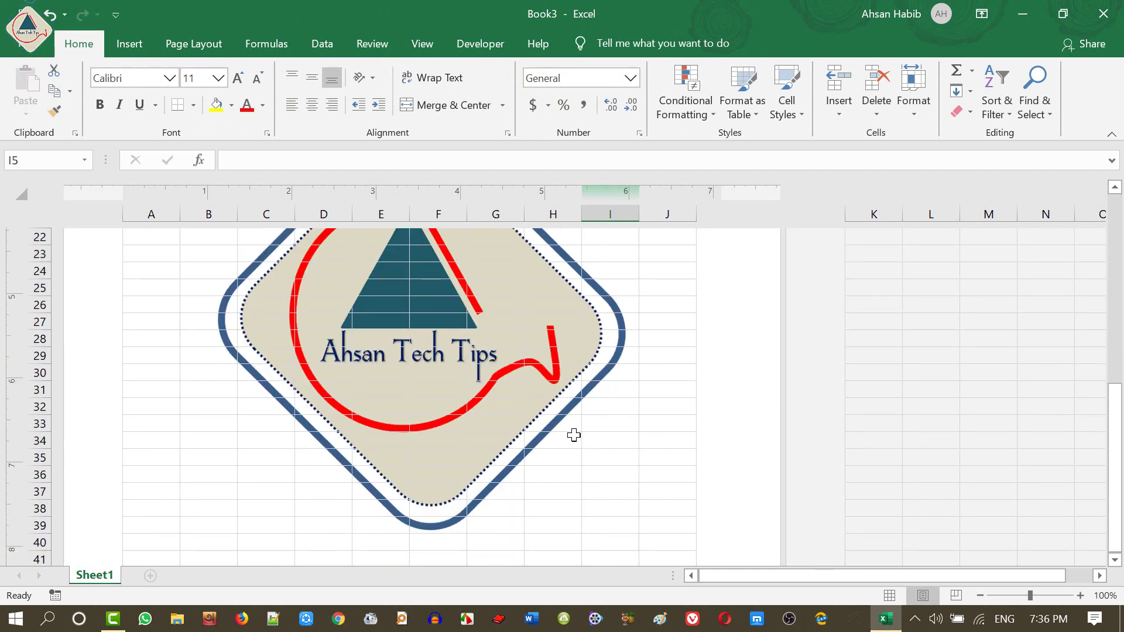
scroll(575, 387, "up", 1)
scroll(575, 387, "up", 1)
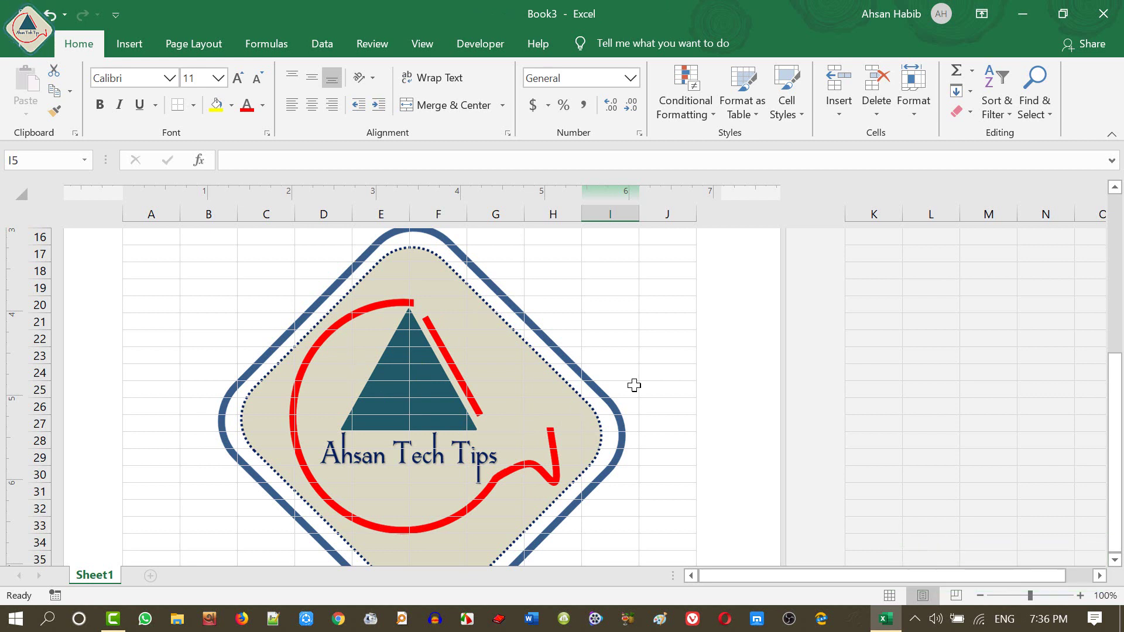
scroll(590, 360, "up", 5)
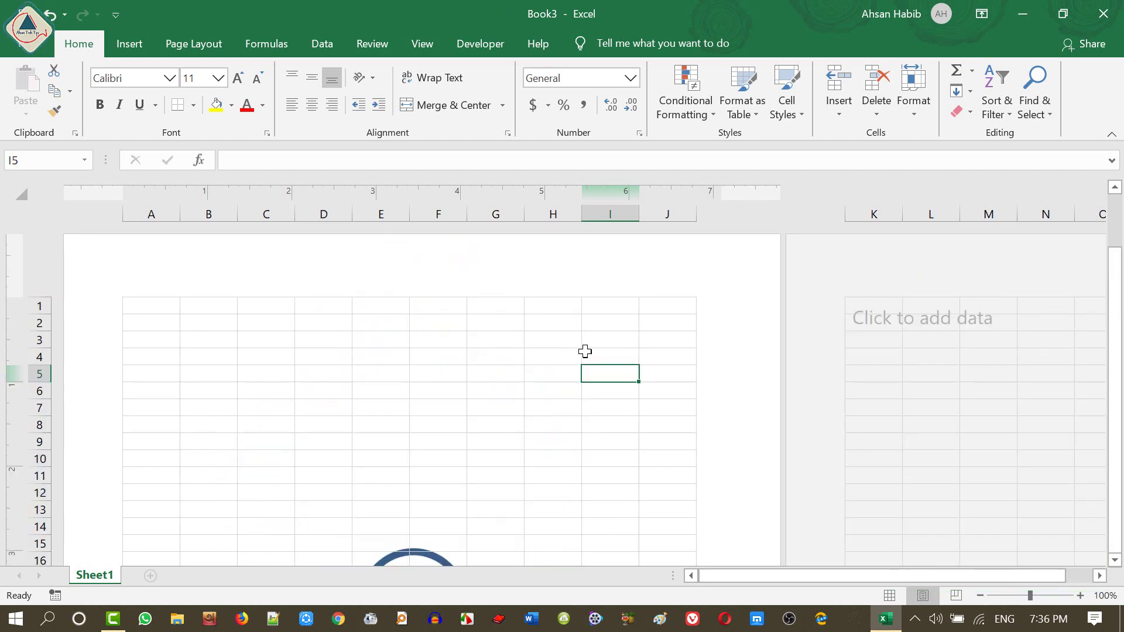
- Set the header logo's picture colour to Grayscale in Format Picture
left_click(419, 271)
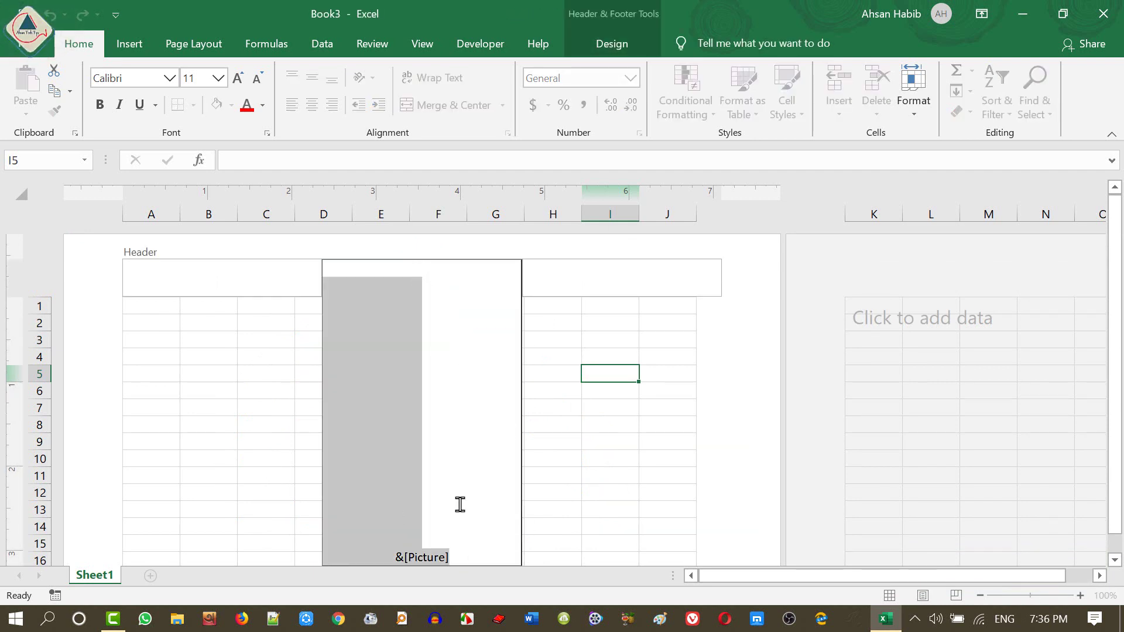
left_click(614, 50)
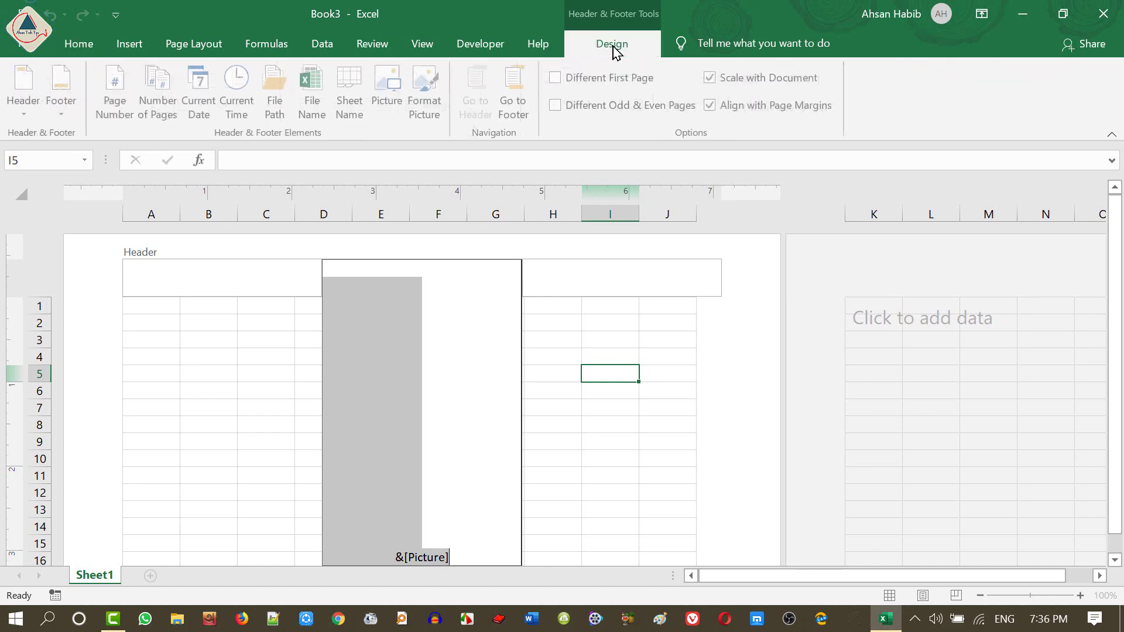
left_click(428, 96)
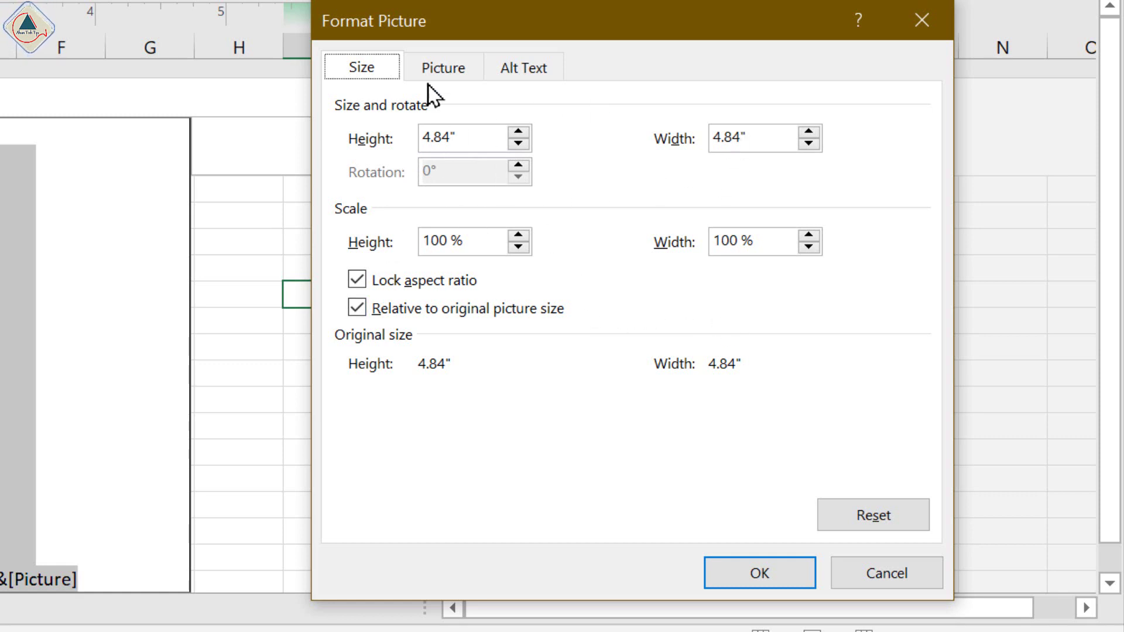
left_click(458, 71)
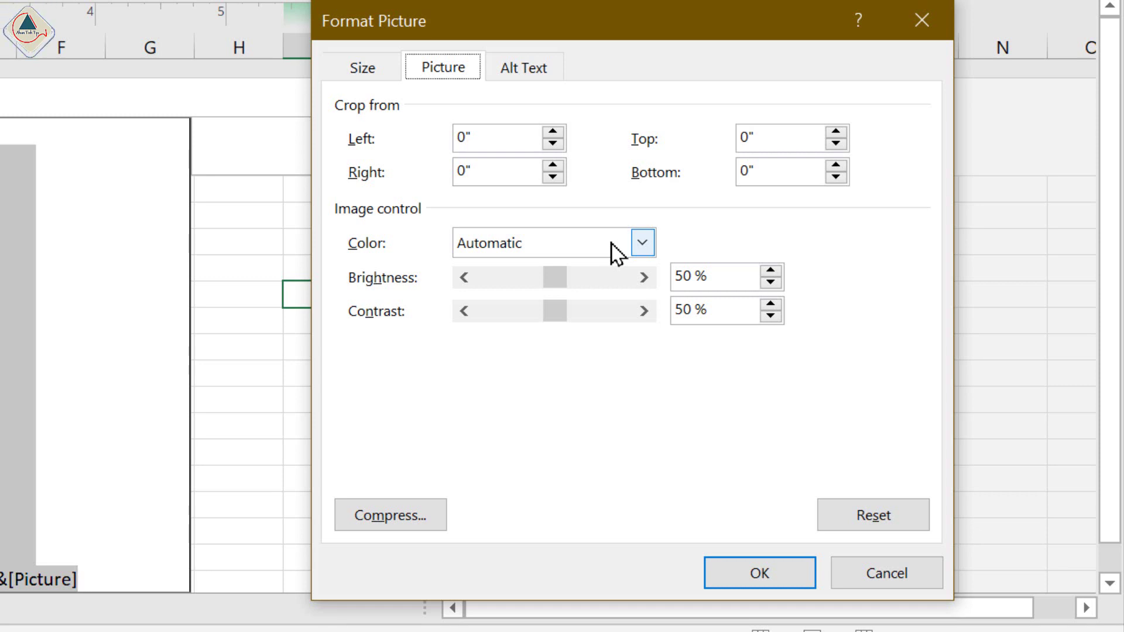
left_click(642, 245)
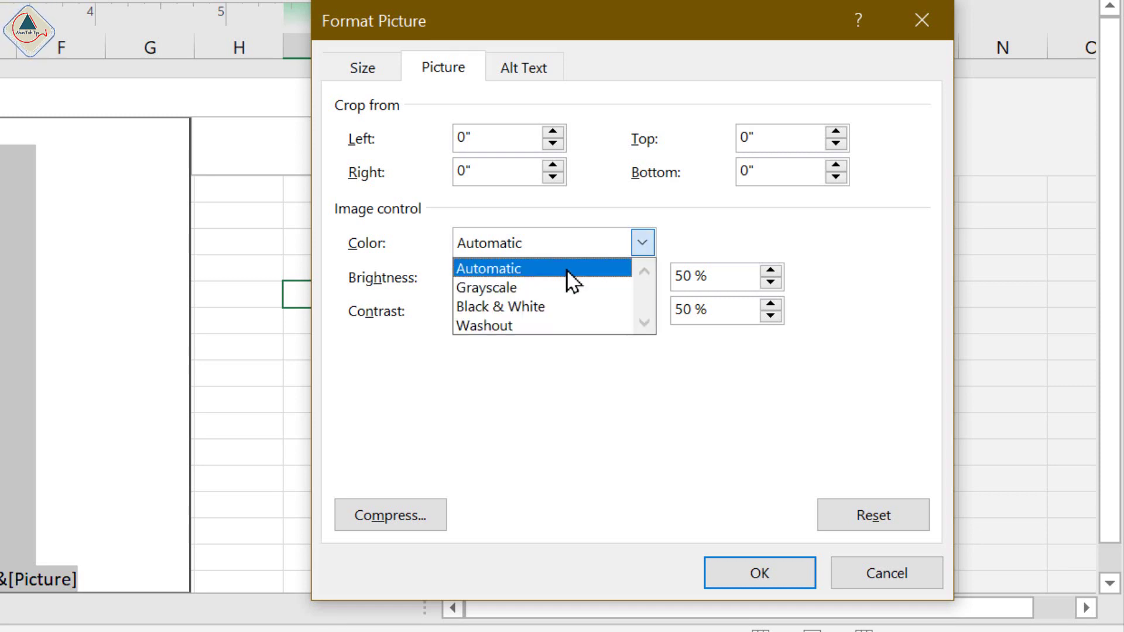
left_click(518, 287)
left_click(753, 573)
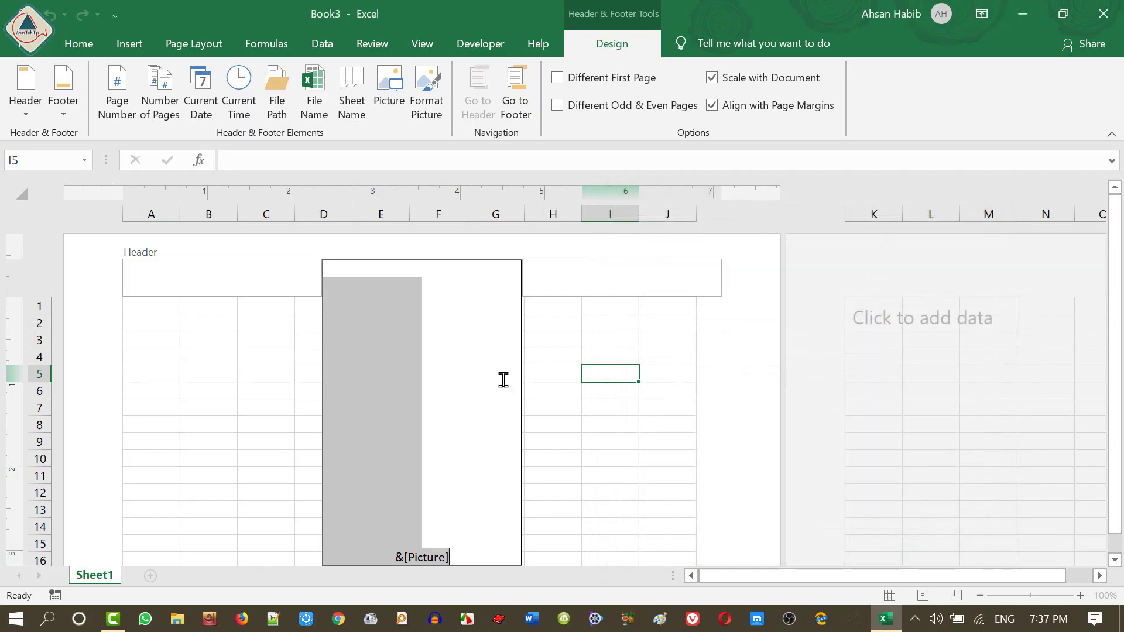
left_click(666, 444)
scroll(612, 416, "down", 7)
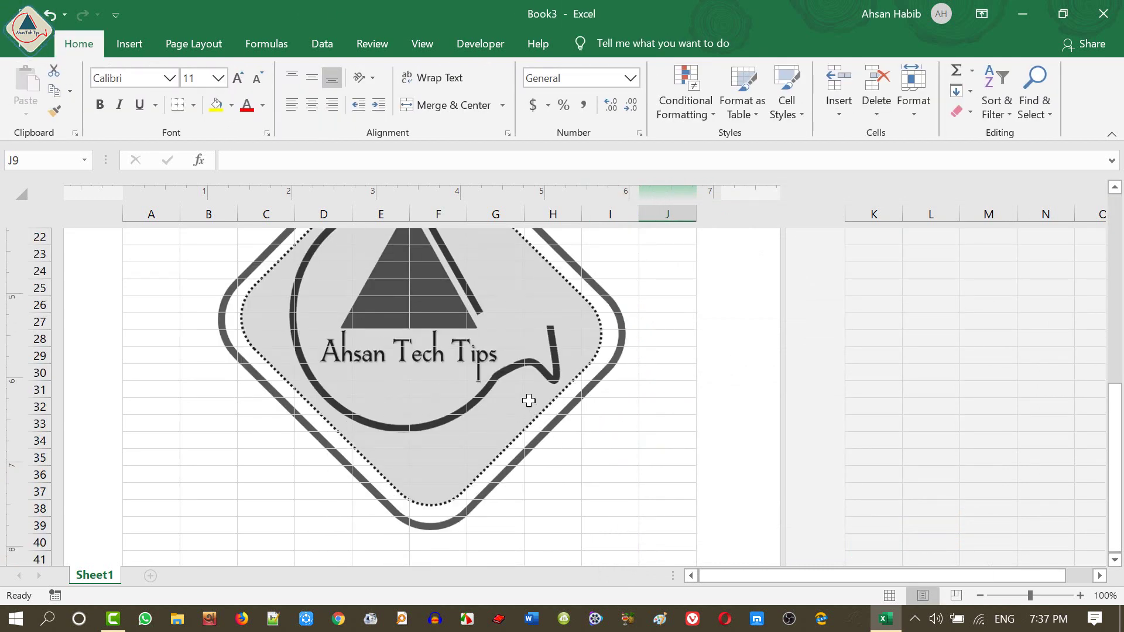
scroll(528, 400, "up", 7)
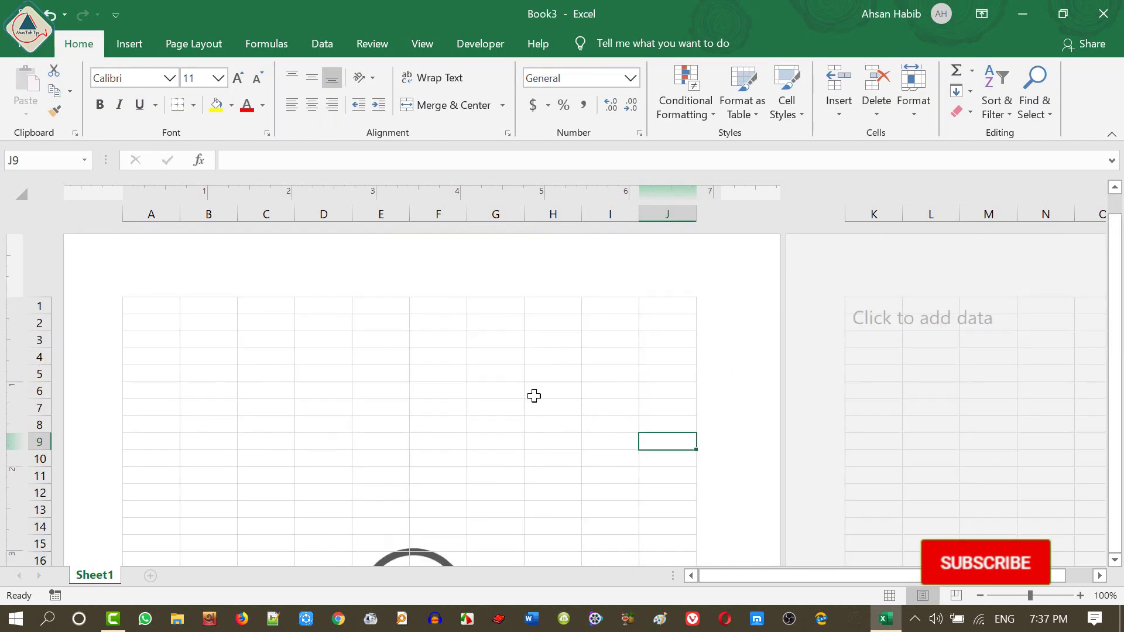
- Change the header logo's picture colour to Washout to fade the watermark
left_click(432, 275)
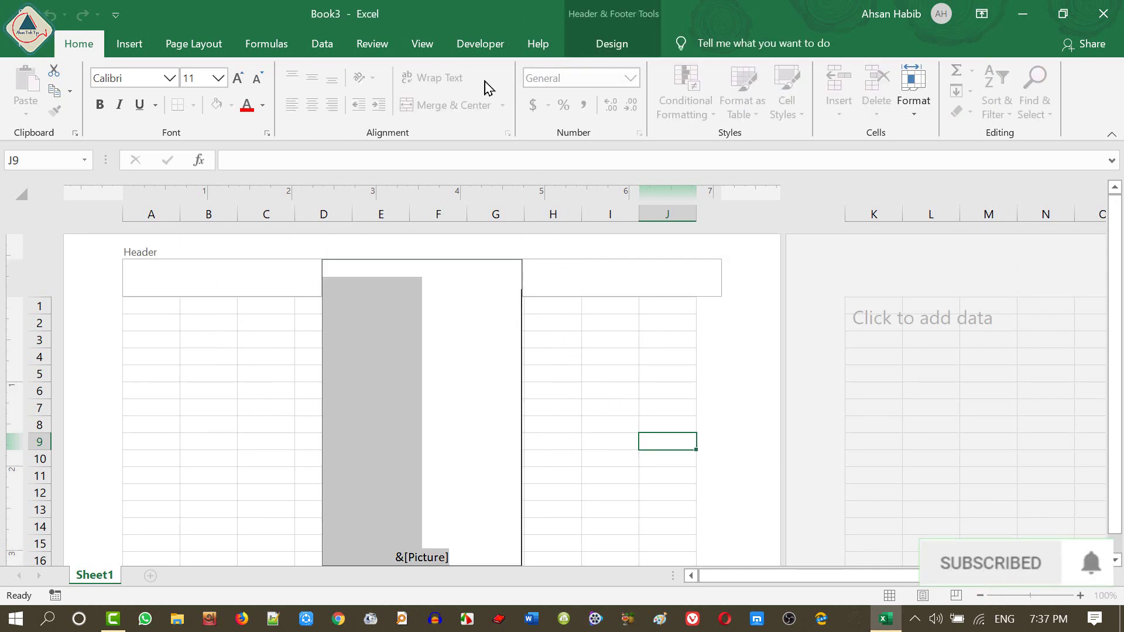
left_click(612, 43)
left_click(436, 108)
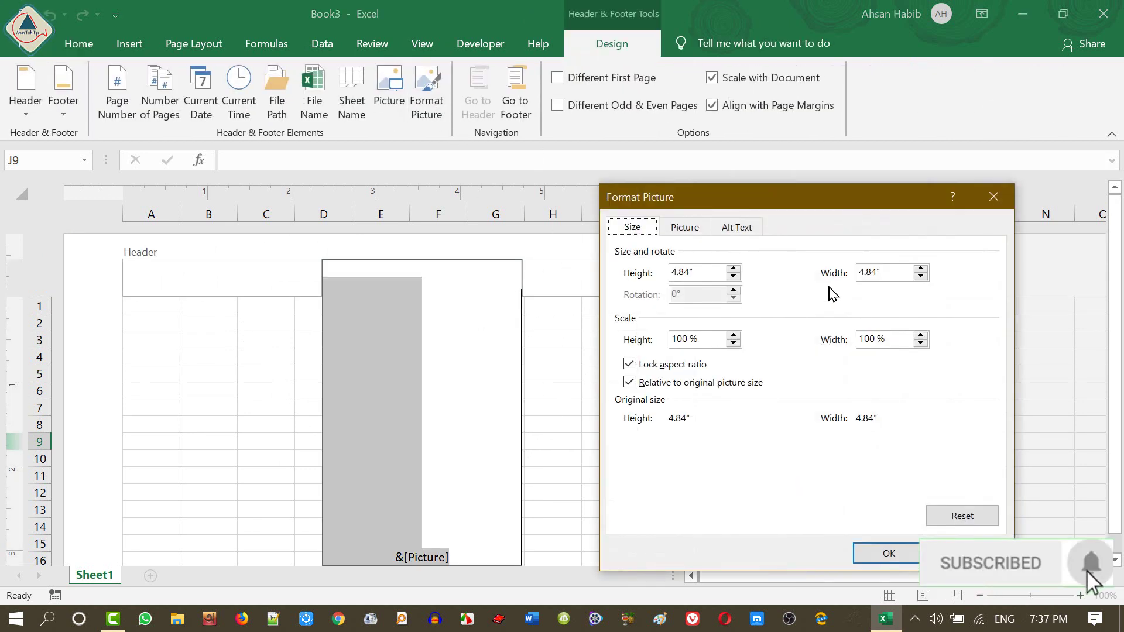
left_click(685, 228)
left_click(811, 341)
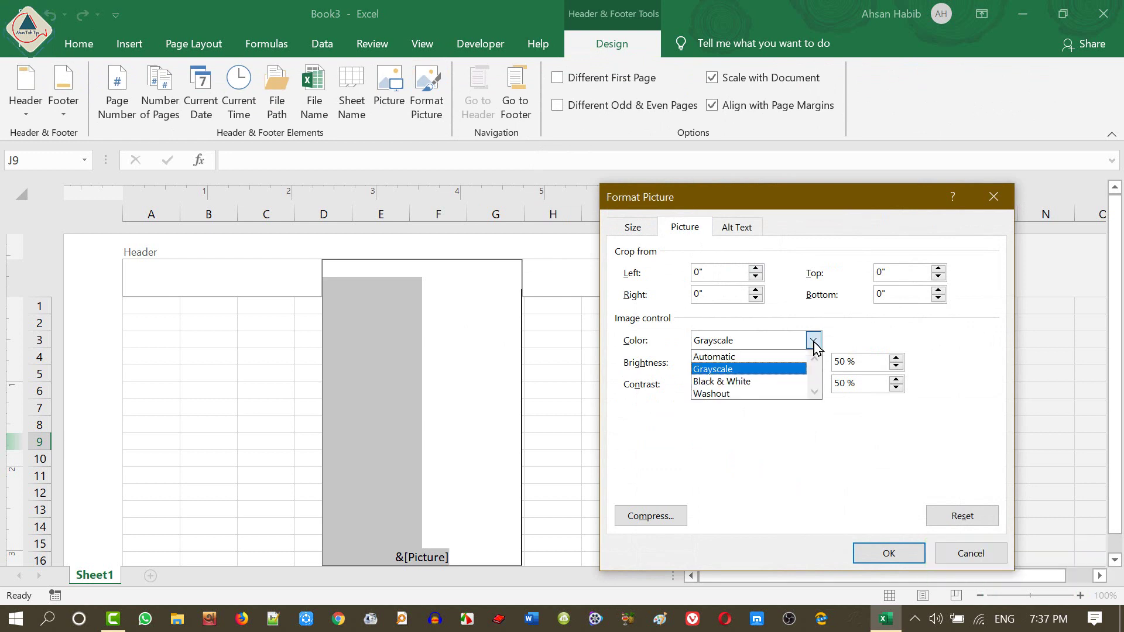
left_click(729, 394)
left_click(883, 552)
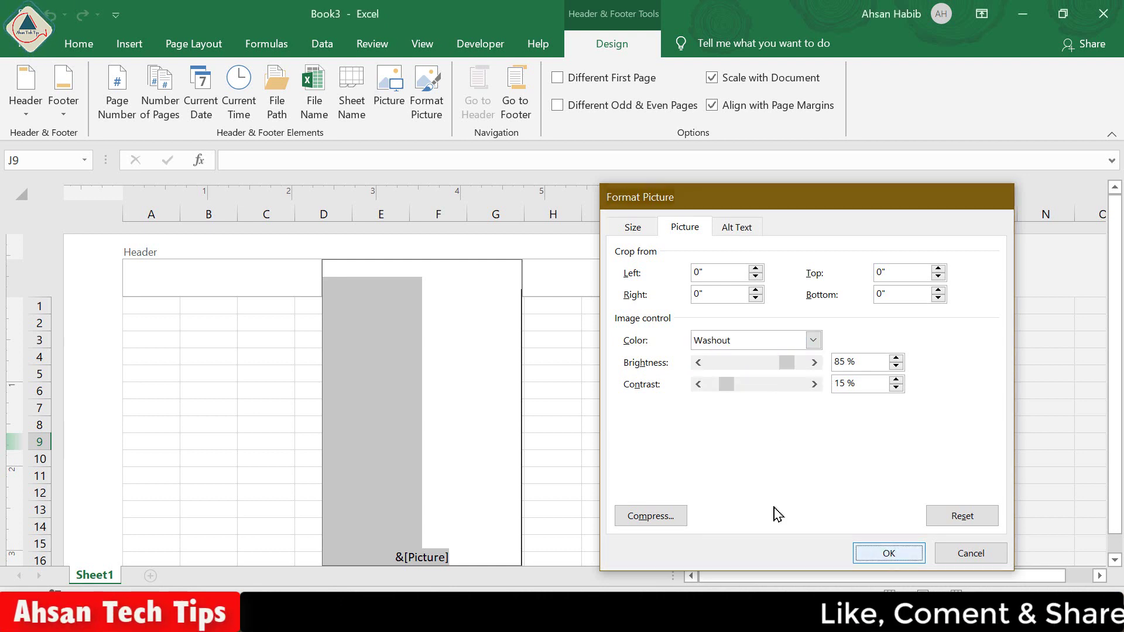
left_click(585, 377)
- Return to the top of the page and reopen the centre header section for editing
scroll(585, 375, "down", 8)
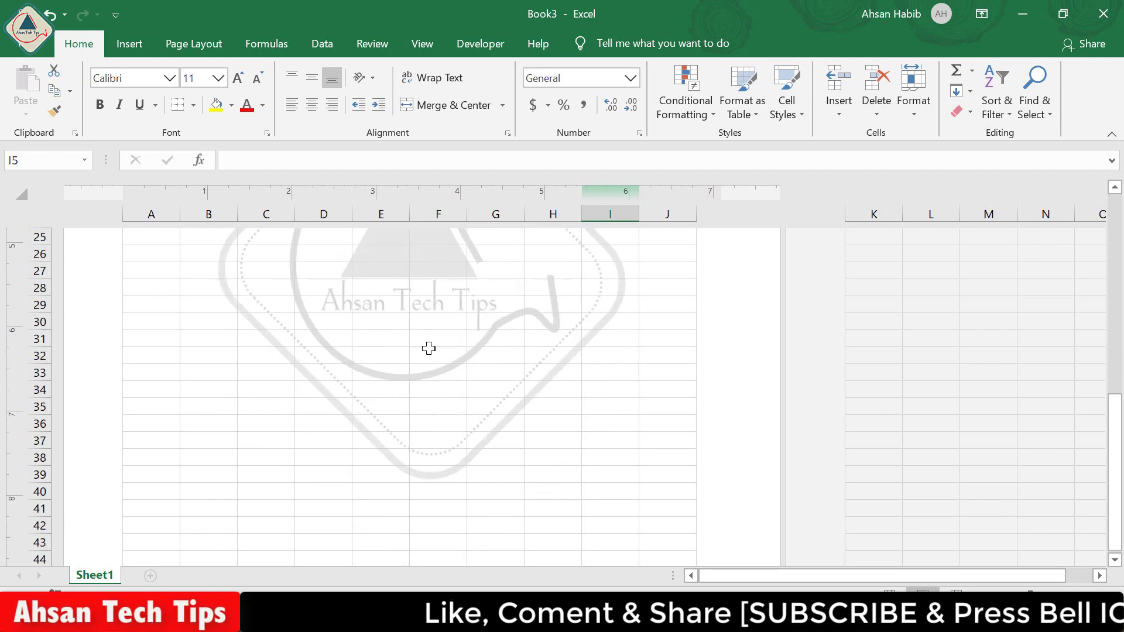
scroll(457, 380, "up", 3)
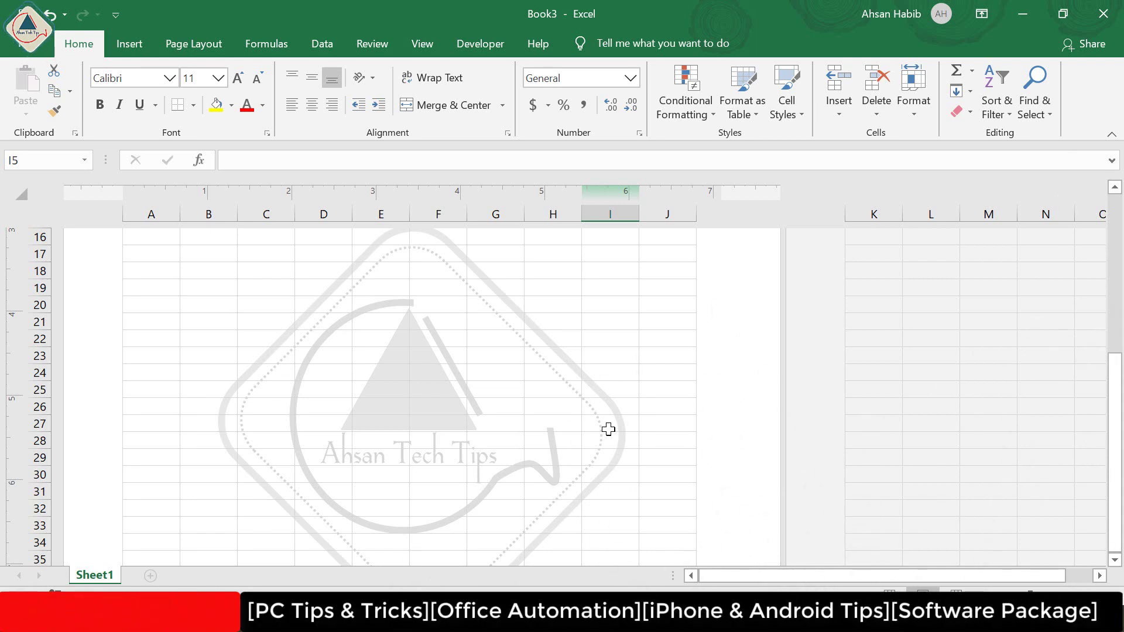
scroll(464, 394, "up", 6)
left_click(434, 283)
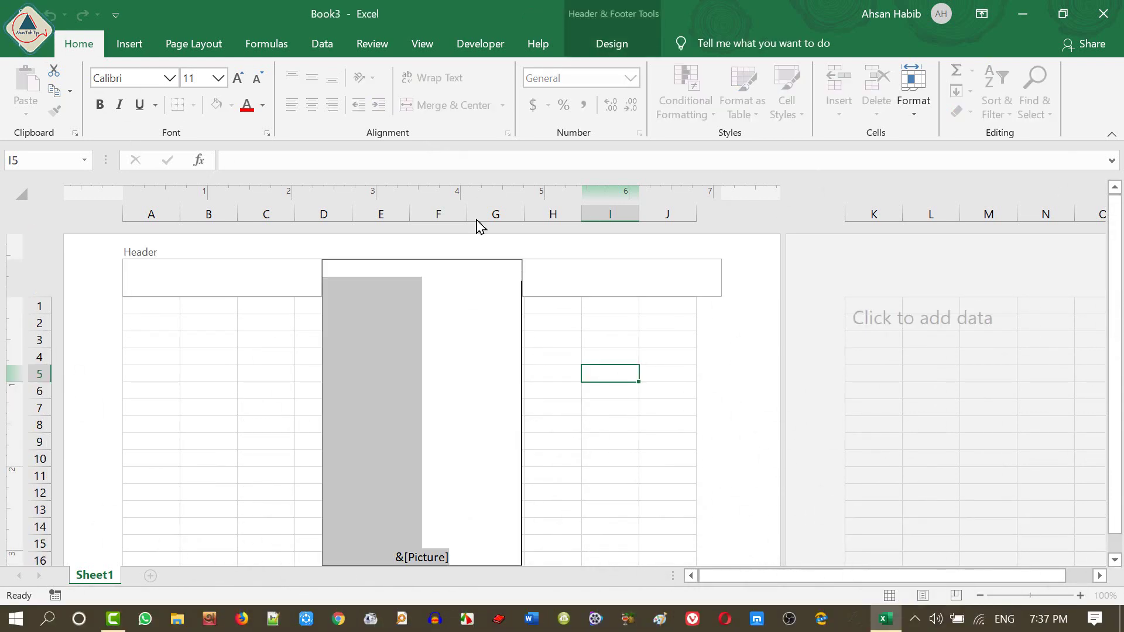
- Give the logo Automatic colour with 86% brightness and 17% contrast in Format Picture
left_click(610, 44)
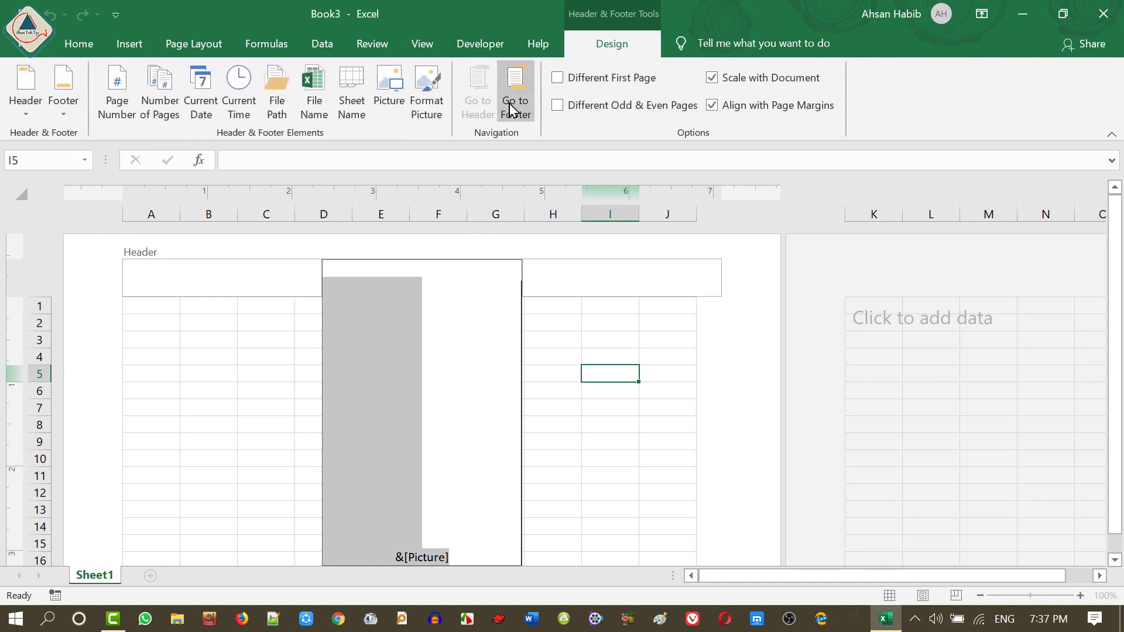
left_click(417, 97)
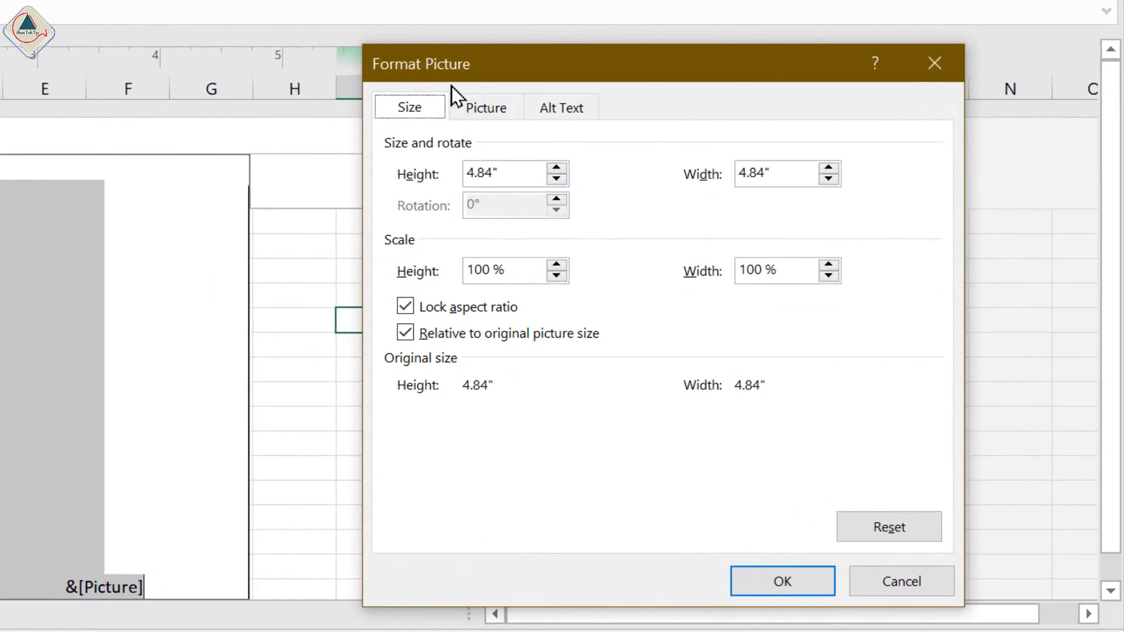
left_click(486, 107)
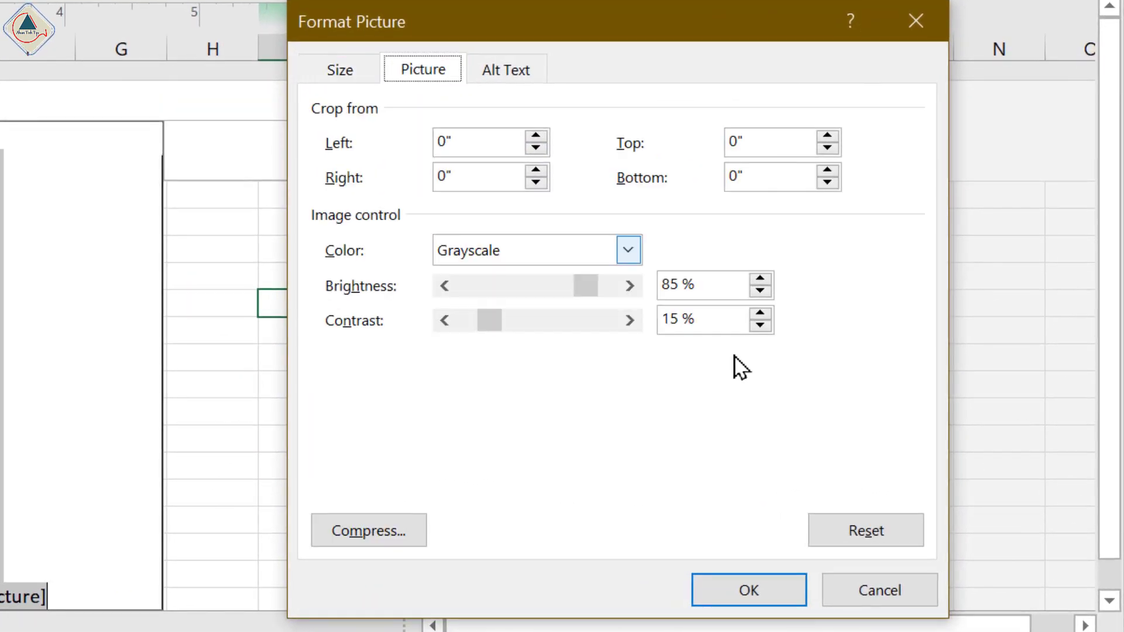
left_click(628, 251)
left_click(513, 275)
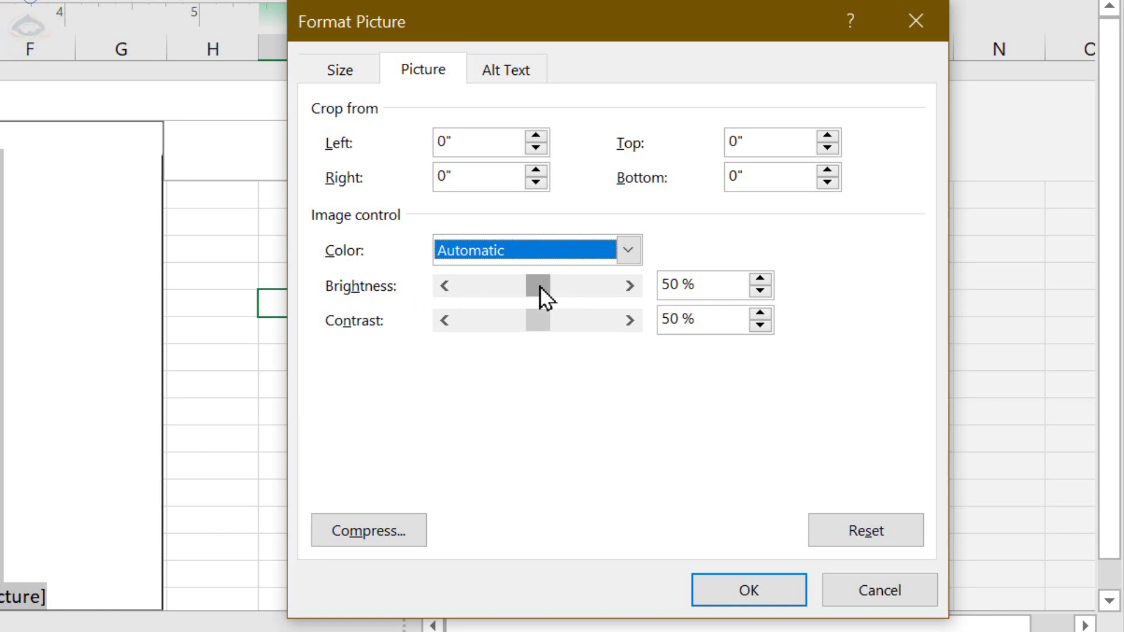
left_click_drag(540, 287, 589, 288)
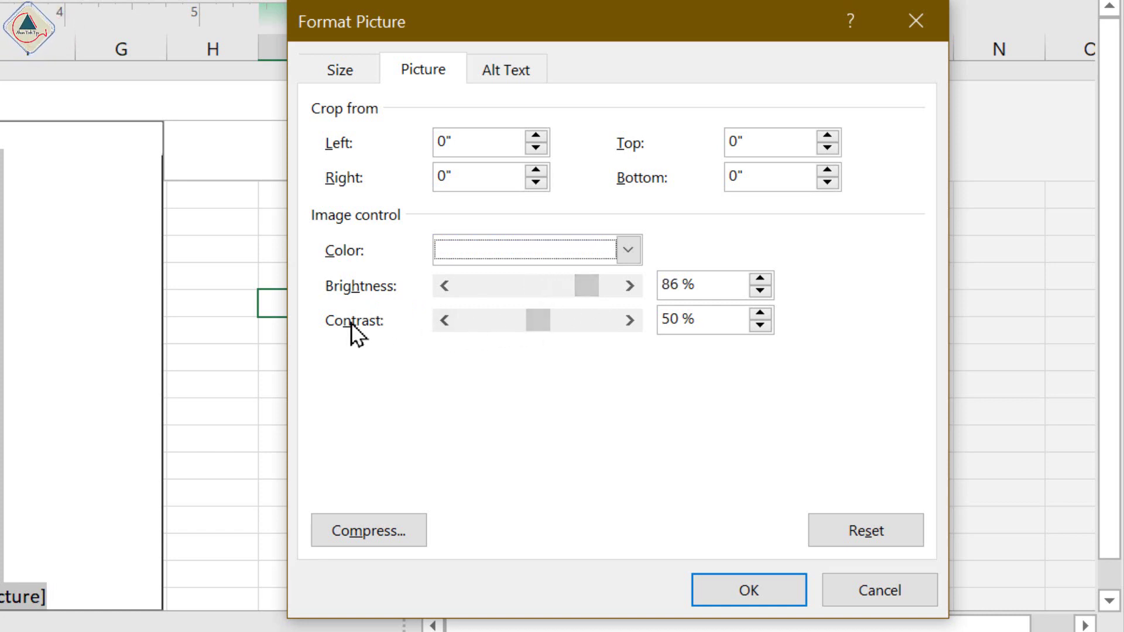
left_click_drag(540, 314, 494, 317)
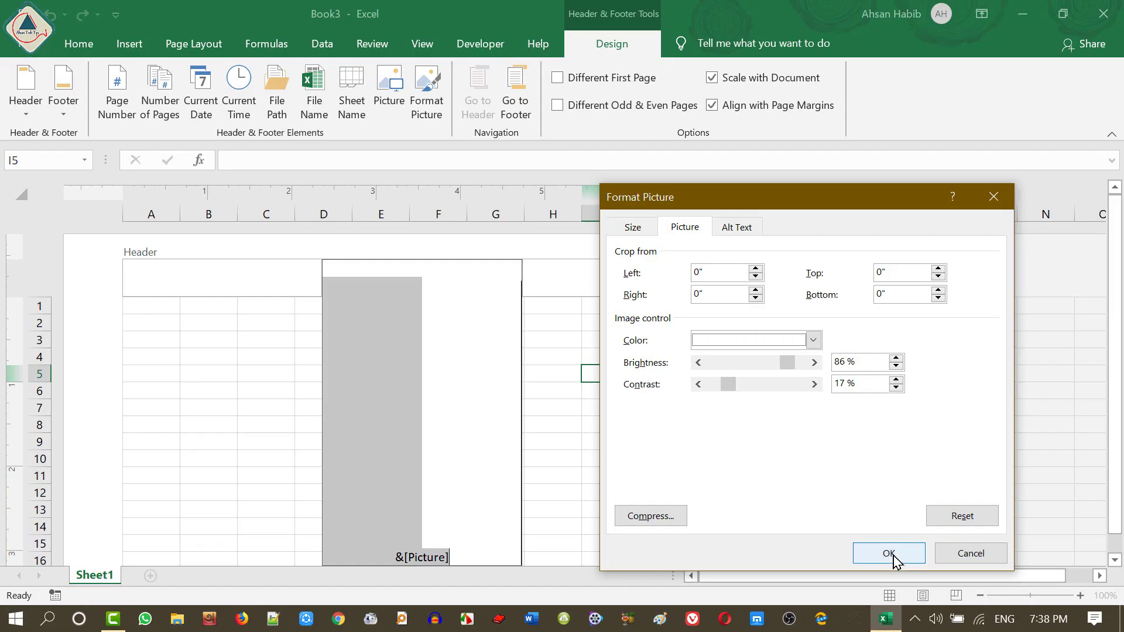
left_click(888, 553)
left_click(619, 371)
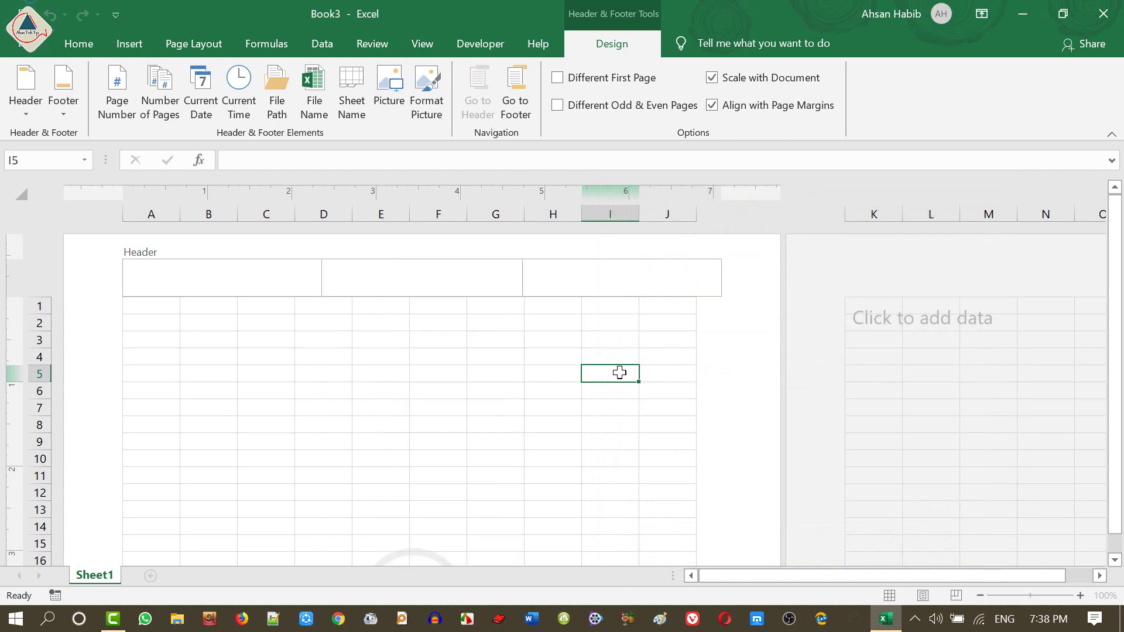
scroll(572, 416, "down", 9)
scroll(565, 426, "up", 5)
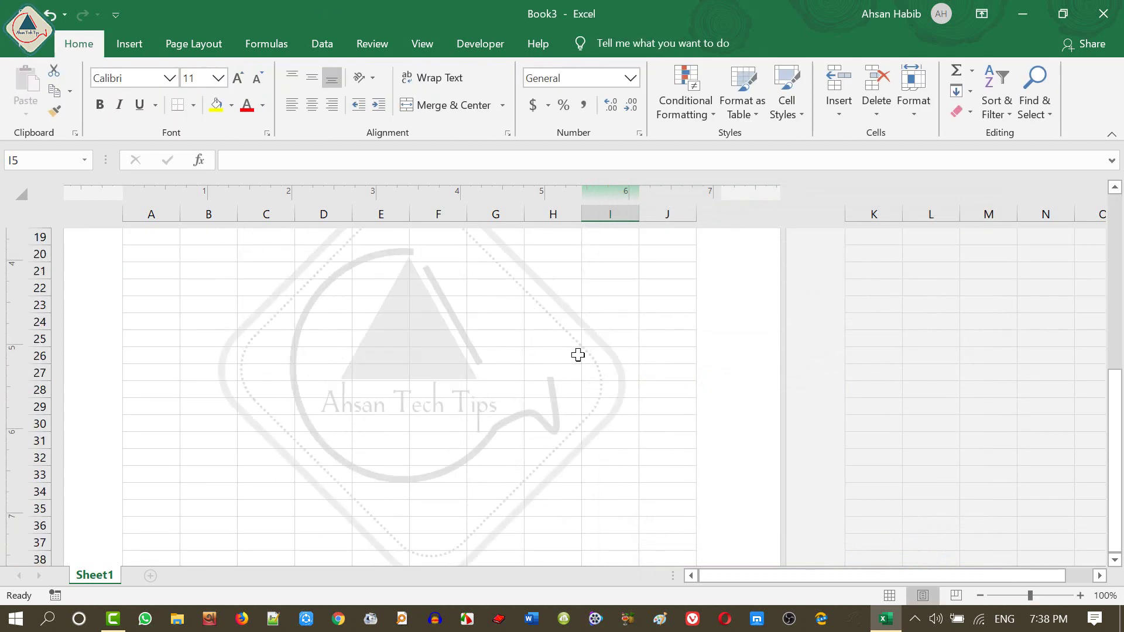
- Preview printing of the empty sheet, then return and select cell H18
left_click(606, 341)
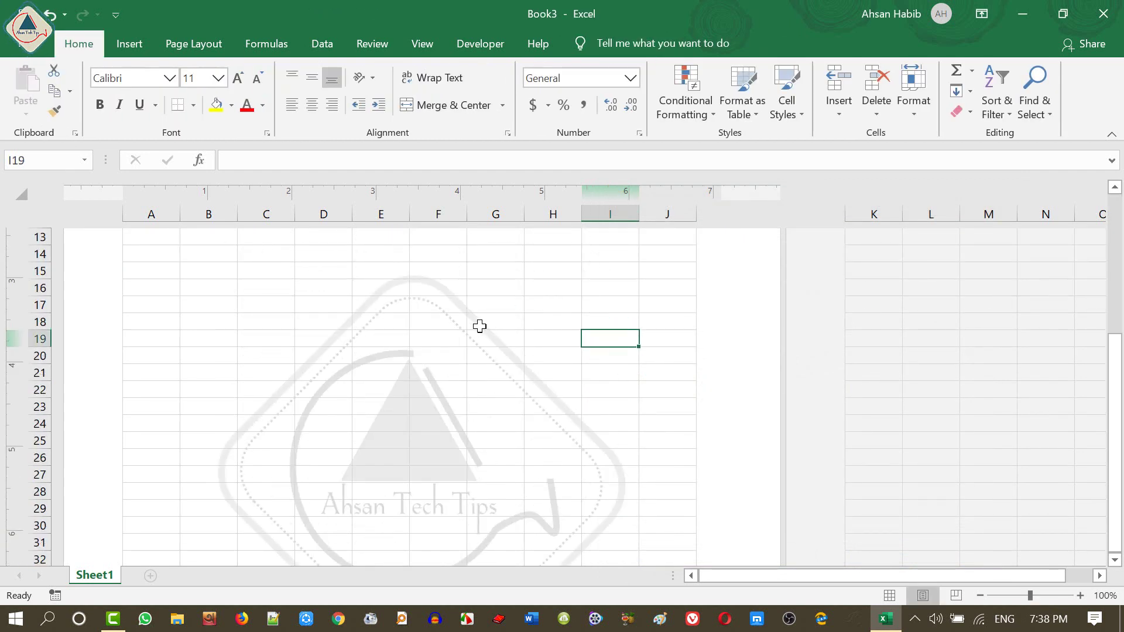
left_click(23, 52)
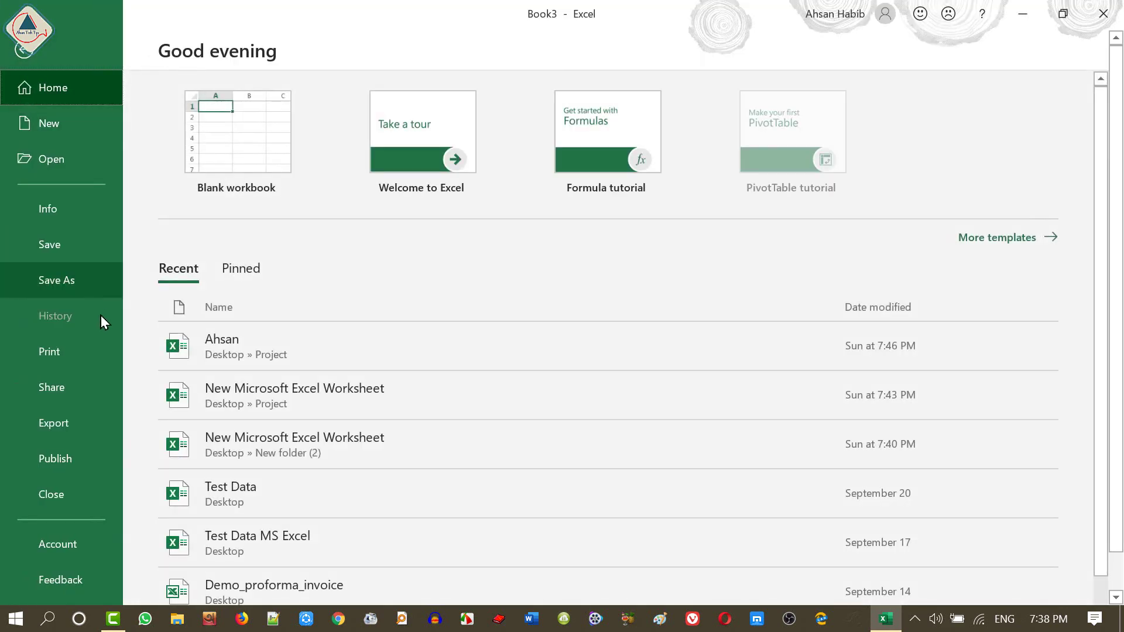
left_click(66, 351)
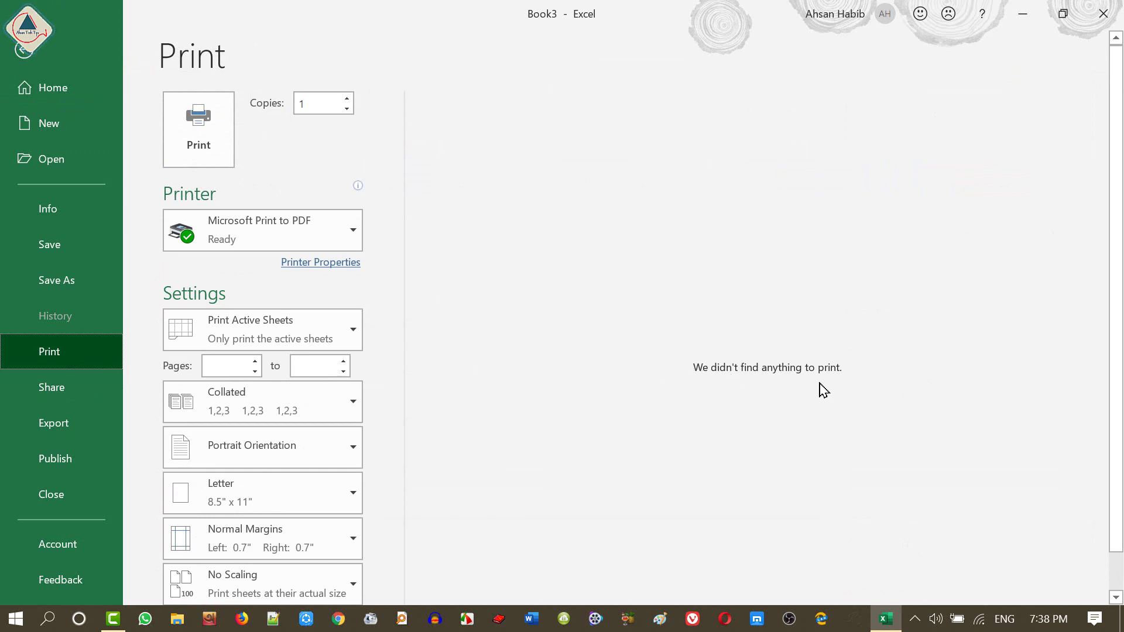
left_click(23, 51)
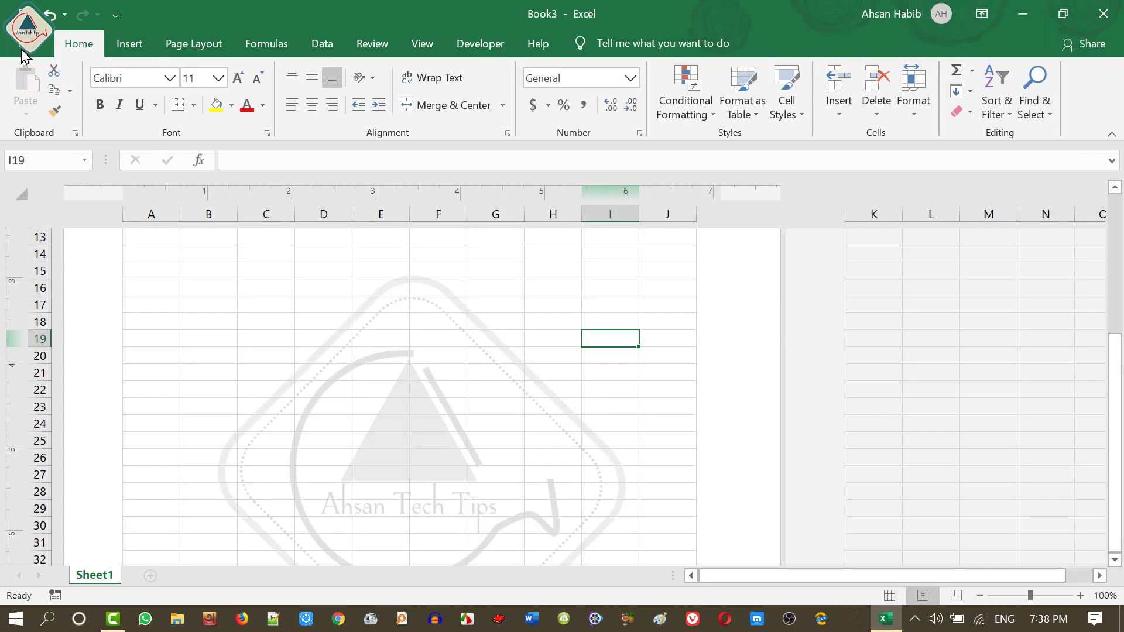
left_click(572, 323)
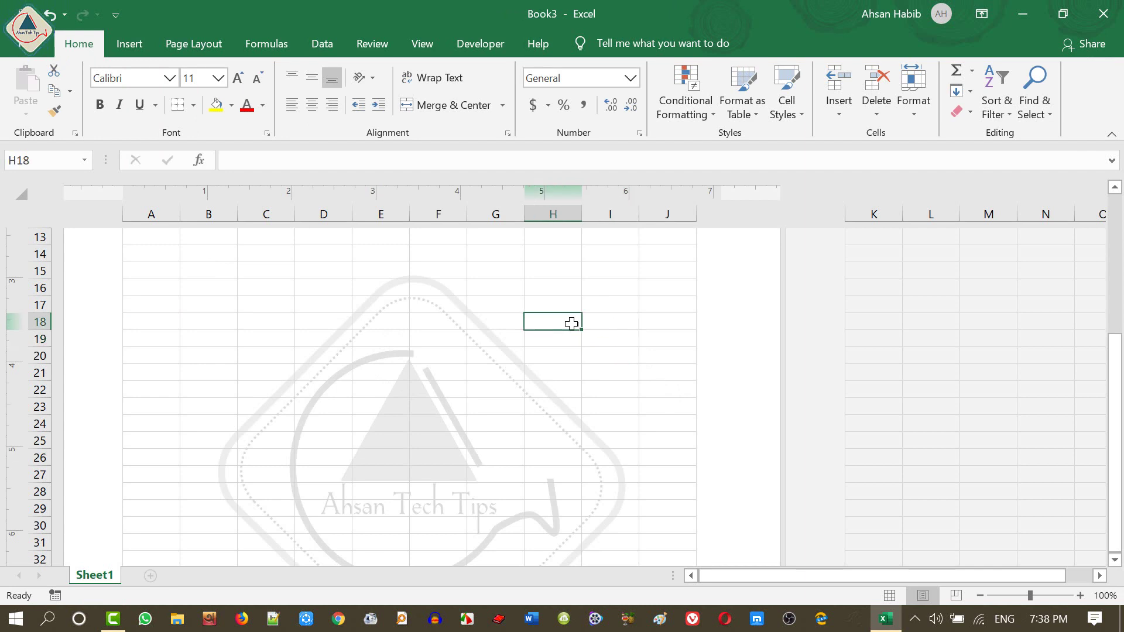
- Enter a test word in H18 and check in print preview that it prints over the faded logo
type("Ahsan")
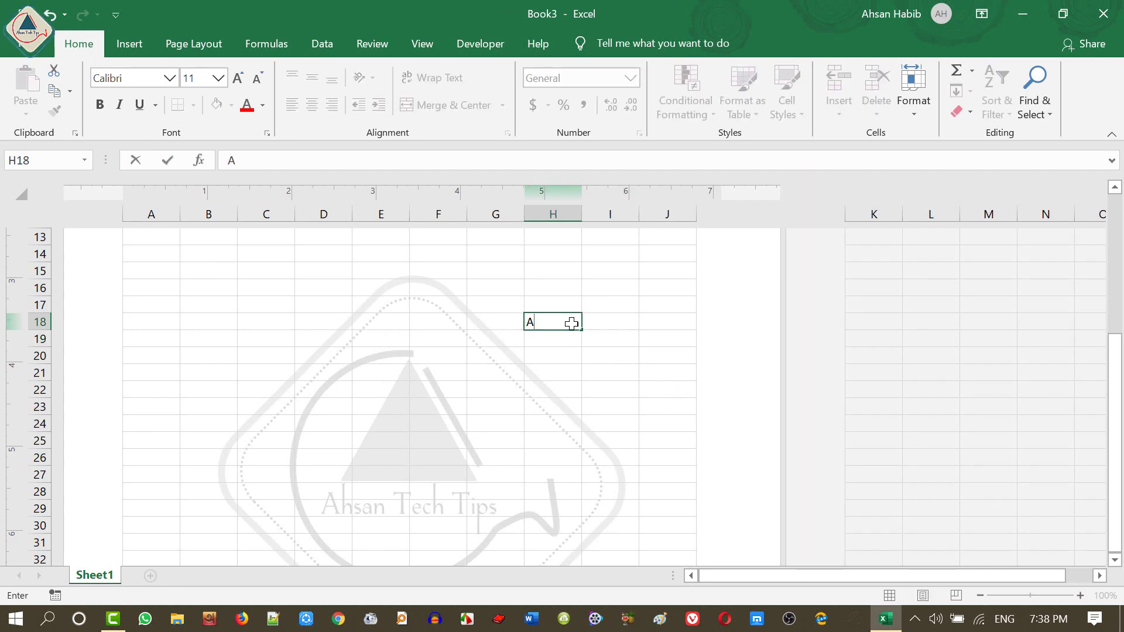
left_click(615, 357)
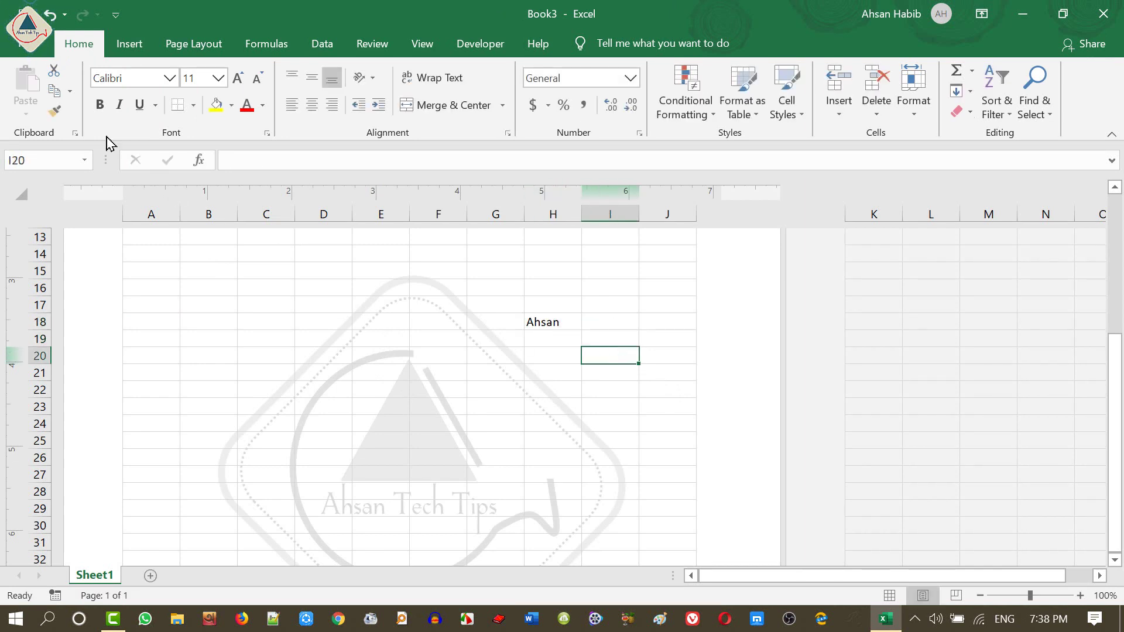
left_click(26, 44)
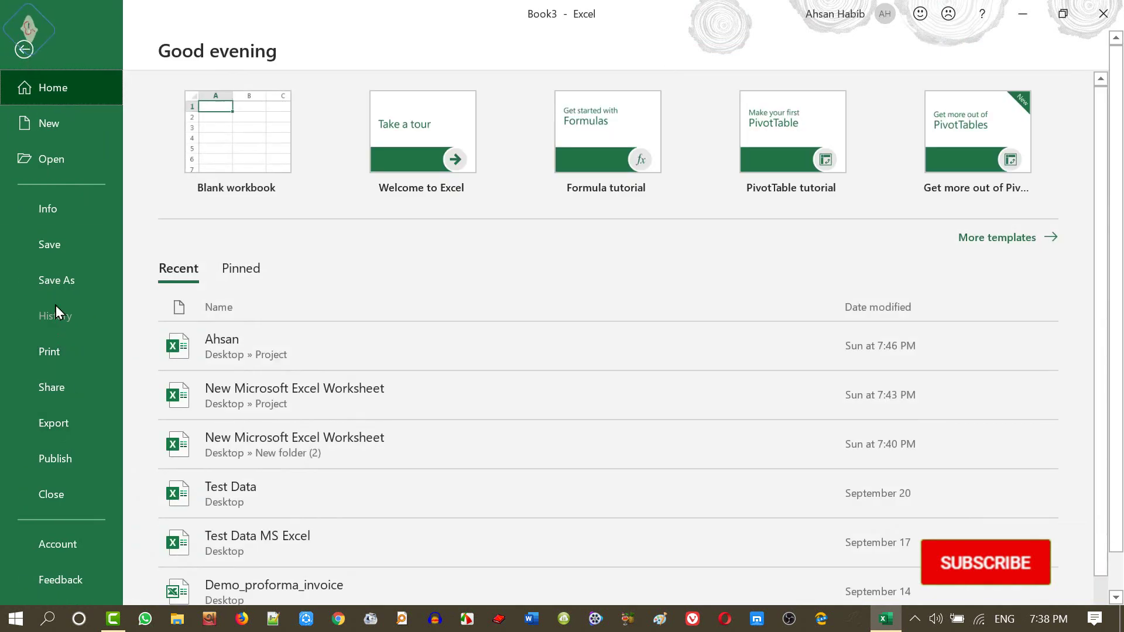
left_click(49, 351)
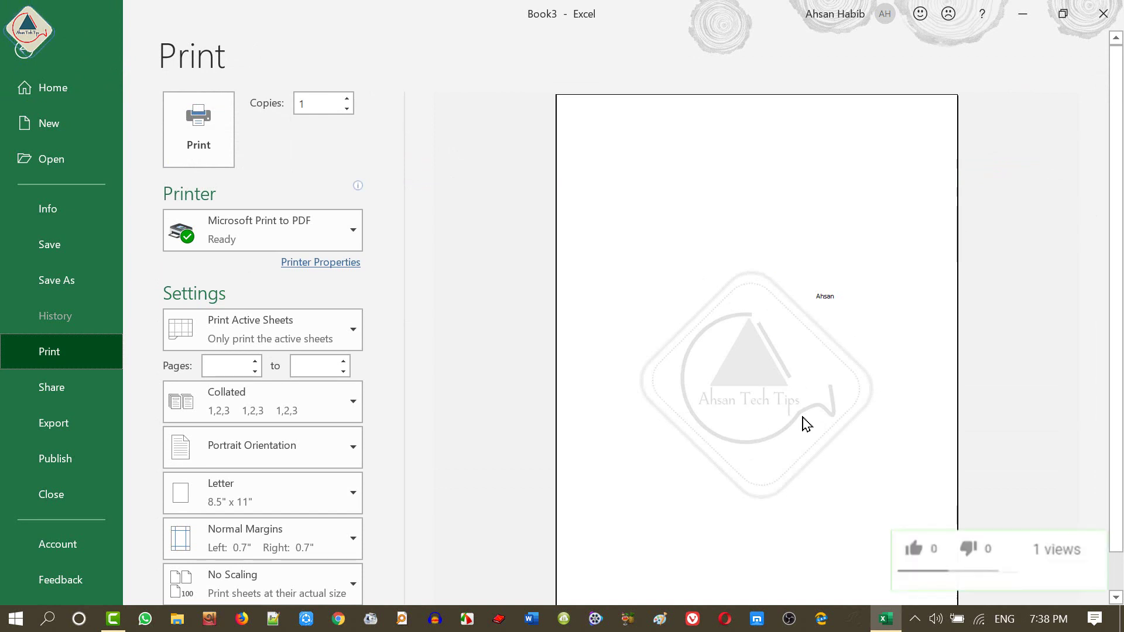
left_click(24, 50)
- Delete the test entry from cell I18
left_click(609, 324)
key("Delete")
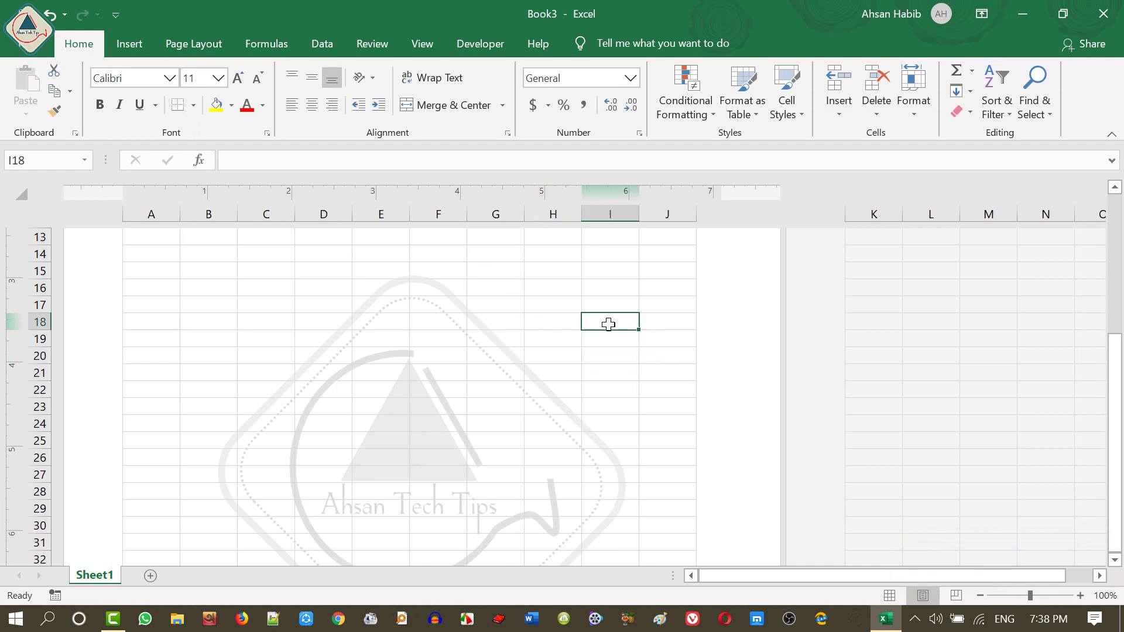
scroll(562, 321, "up", 5)
- Review the header picture's grayscale, 86% brightness and 17% contrast settings, leaving them and compression unchanged
left_click(409, 269)
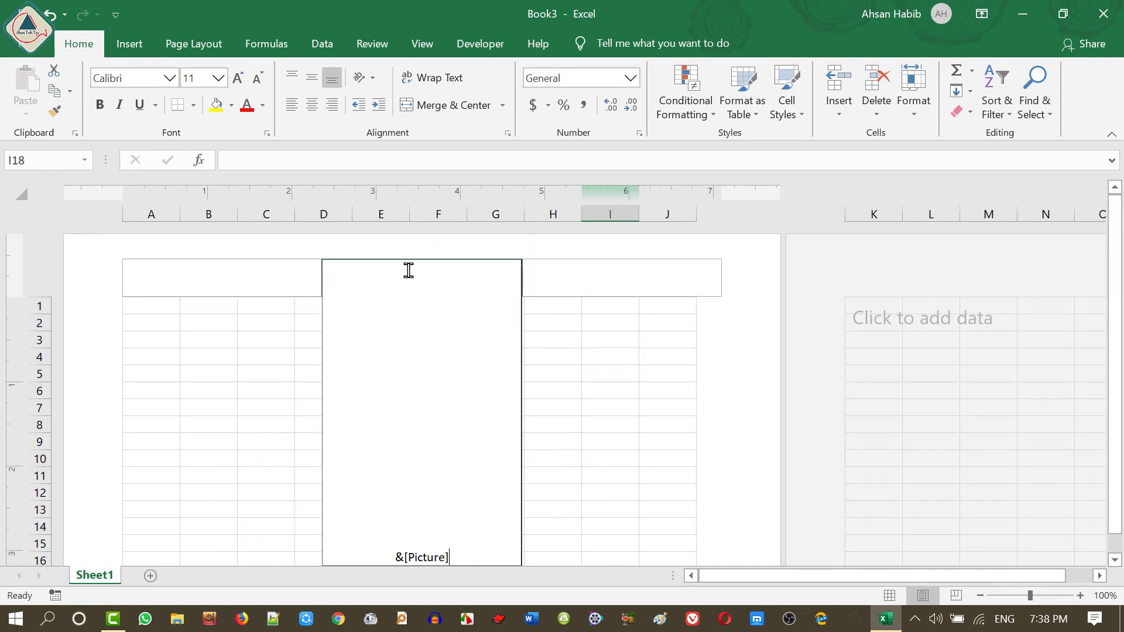
left_click(612, 44)
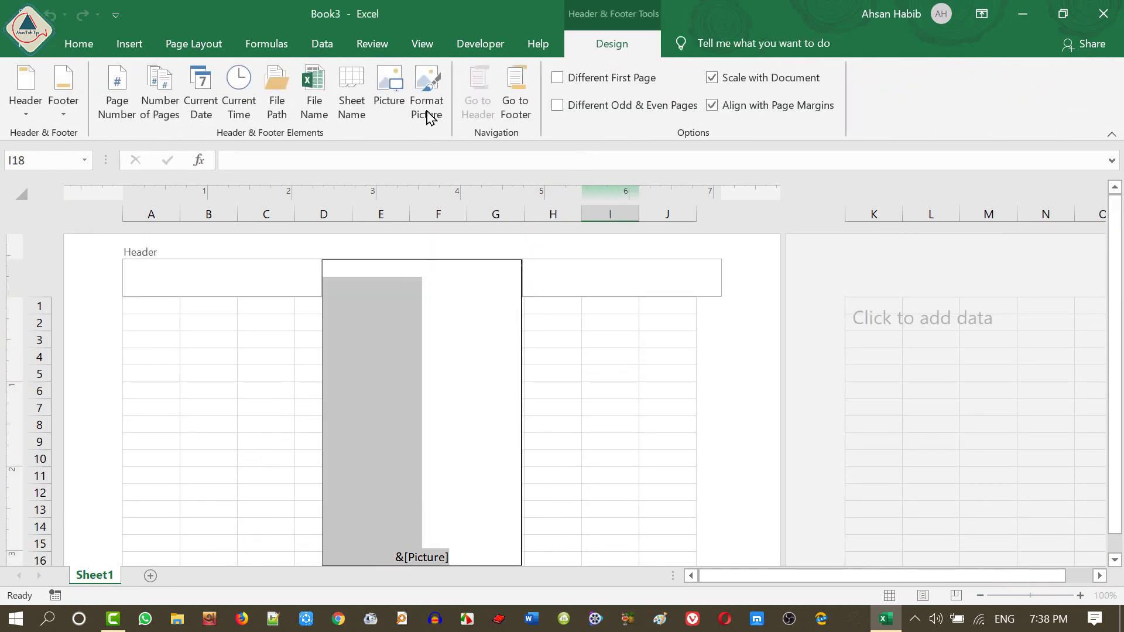
left_click(427, 108)
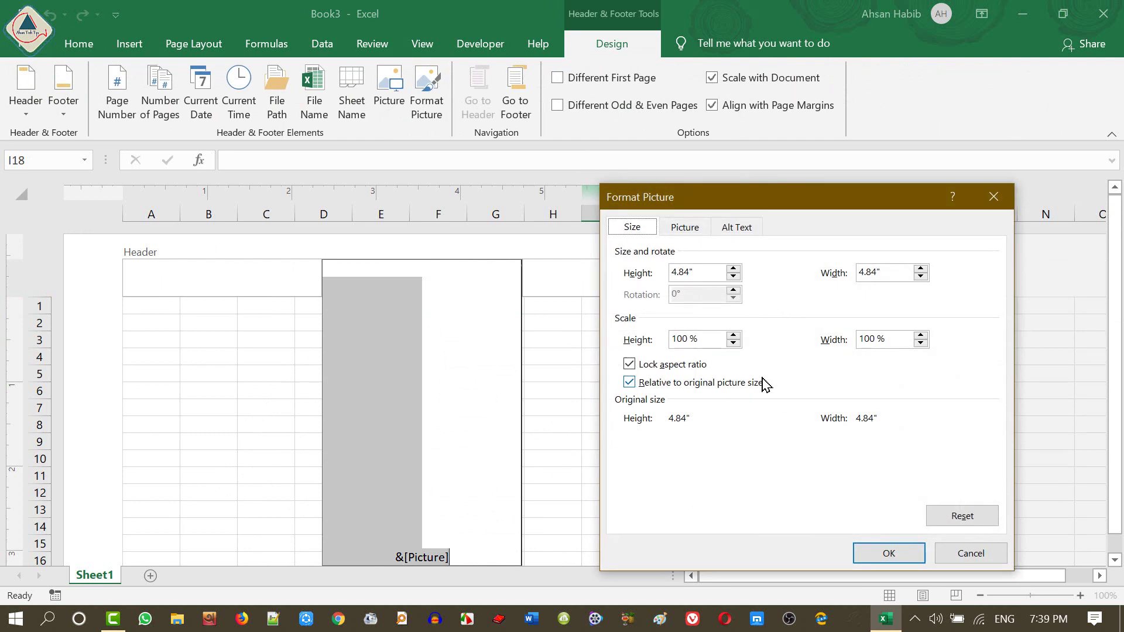
left_click(685, 228)
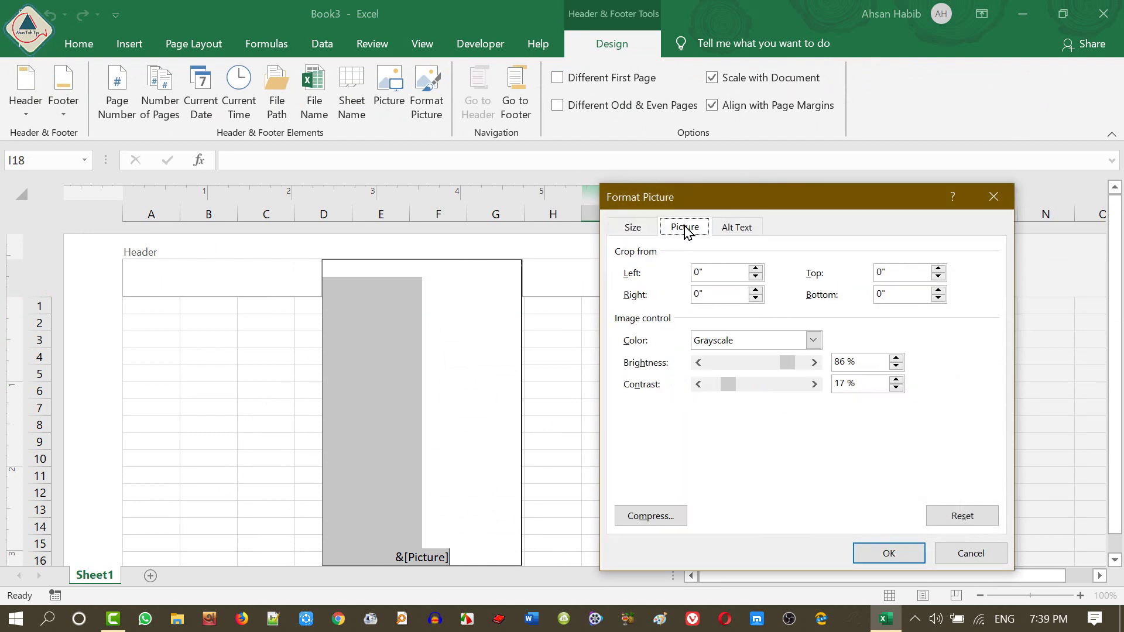
left_click(662, 523)
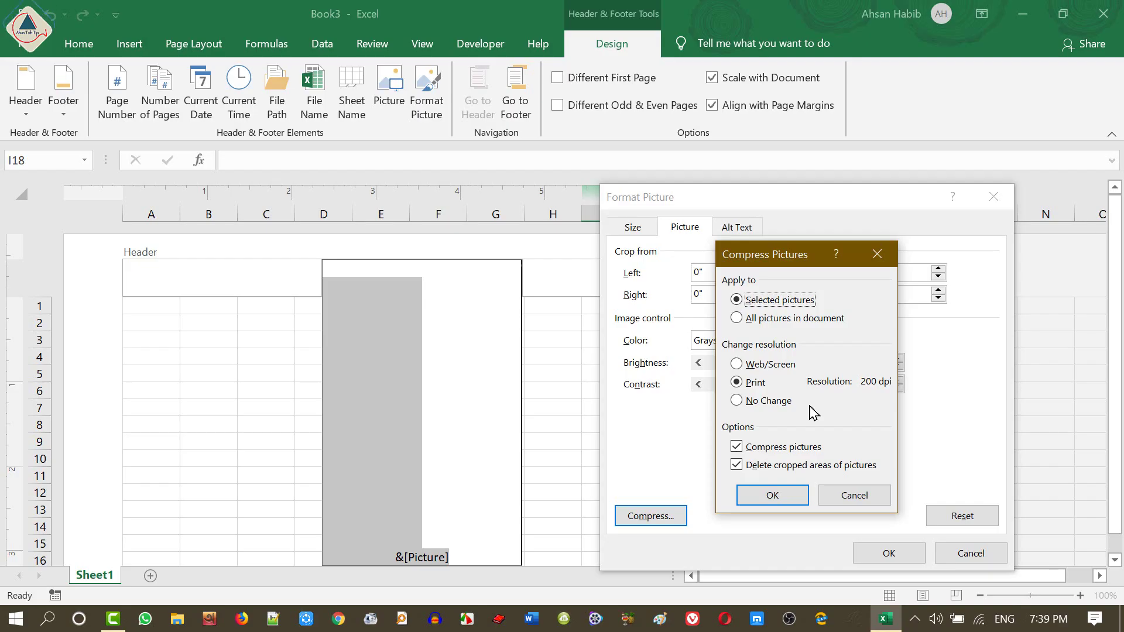
left_click(856, 496)
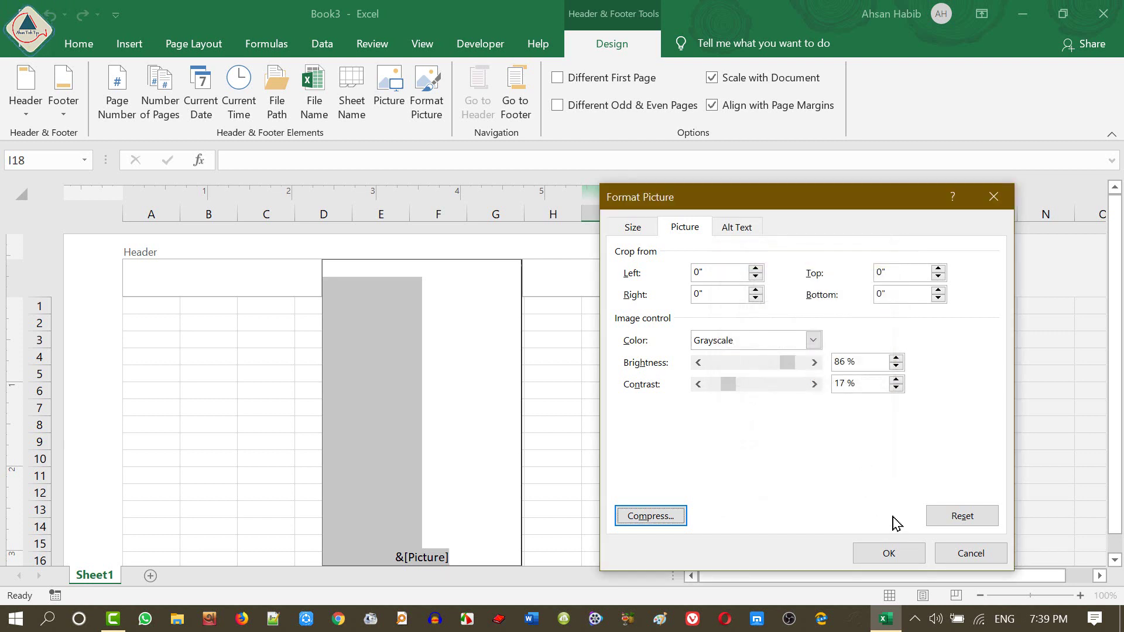
left_click(888, 553)
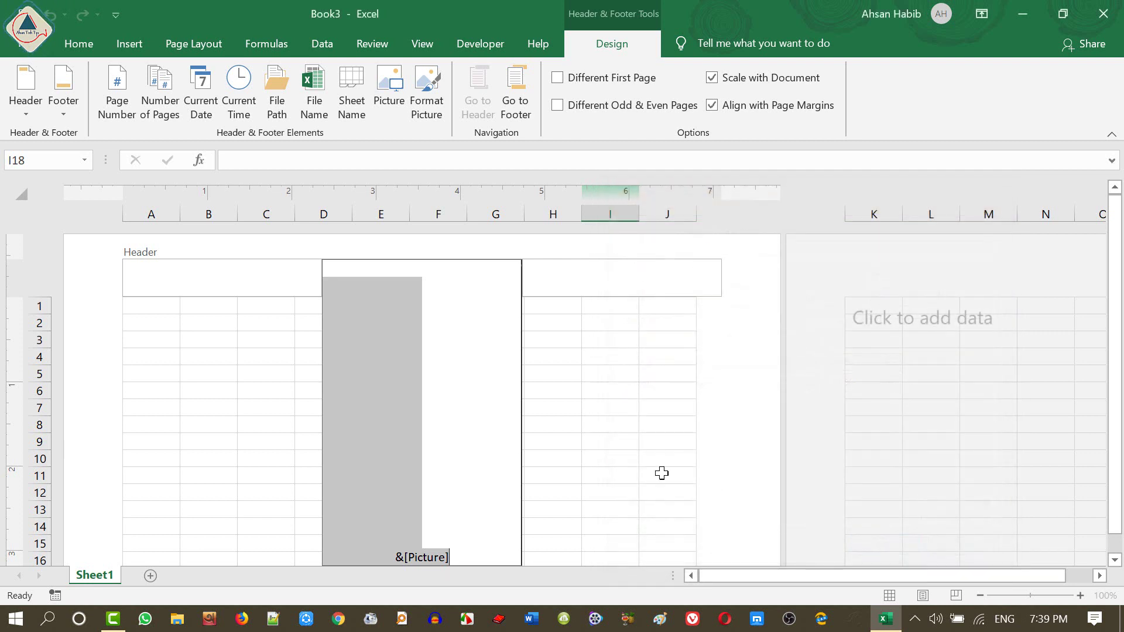
left_click(577, 383)
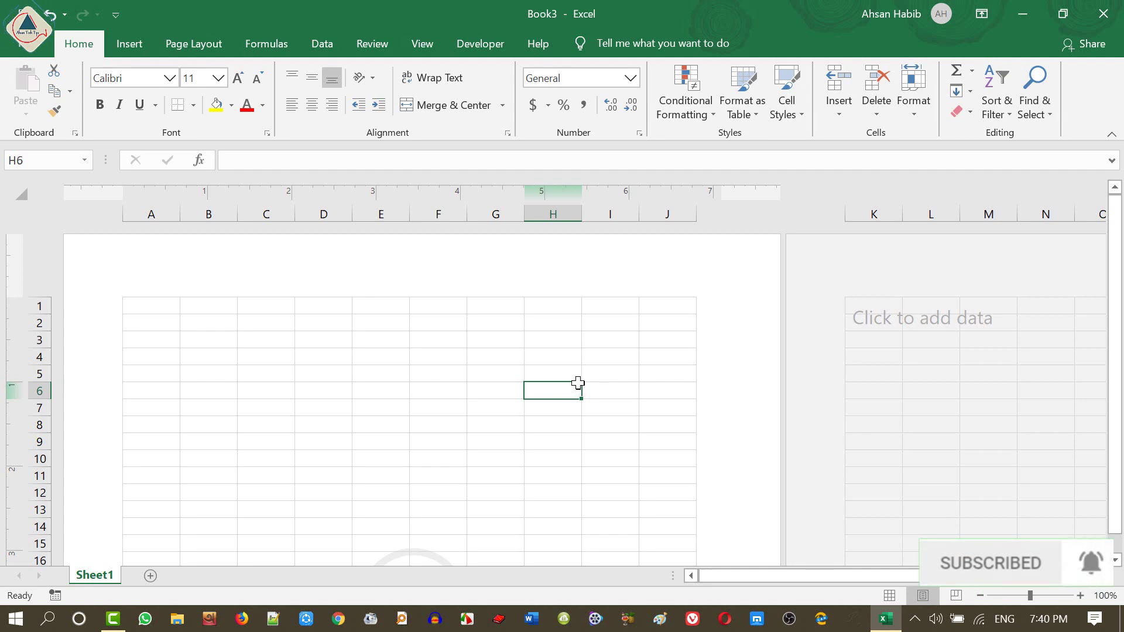
- Replace the centre header's picture placeholder with the text 'Ahsan Tech Tips', caret placed before it
scroll(488, 381, "down", 4)
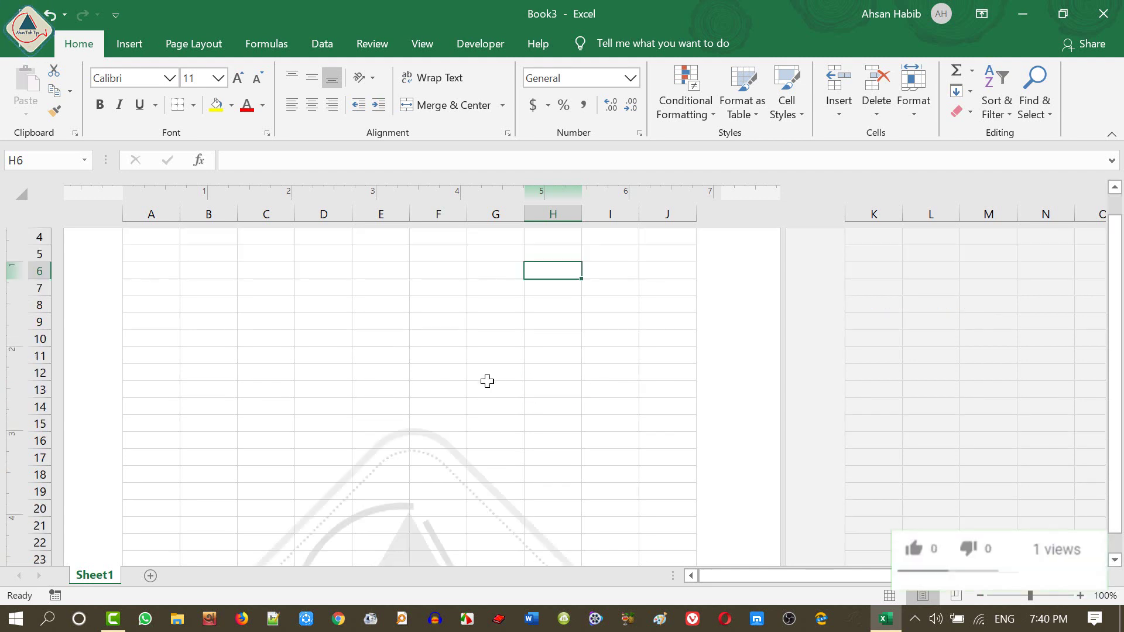
scroll(499, 369, "up", 4)
left_click(397, 275)
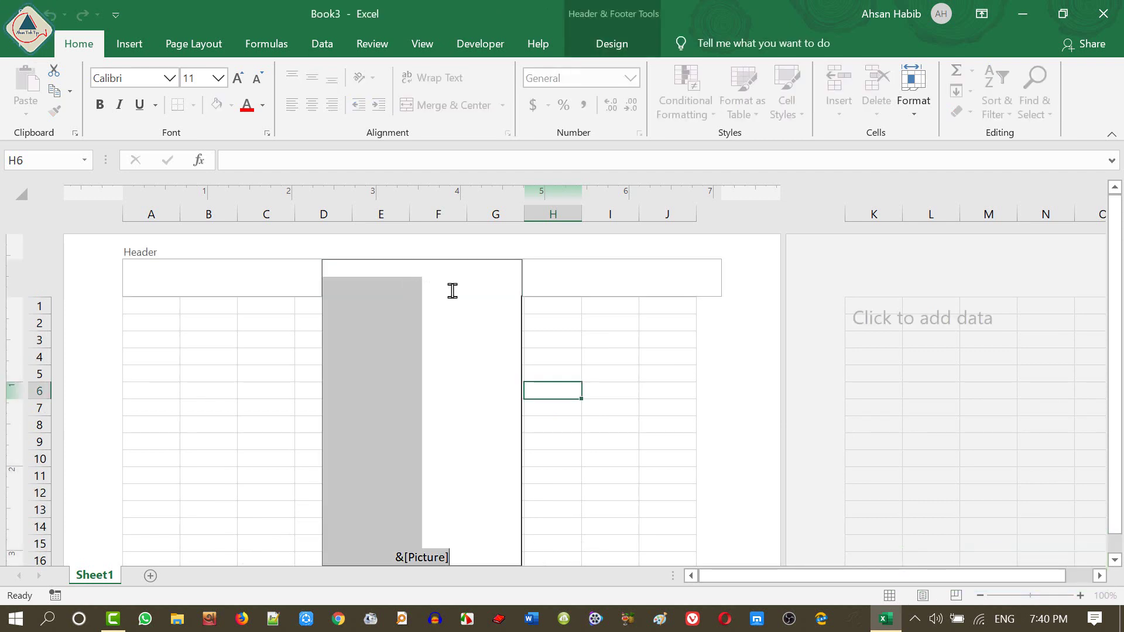
key("Delete")
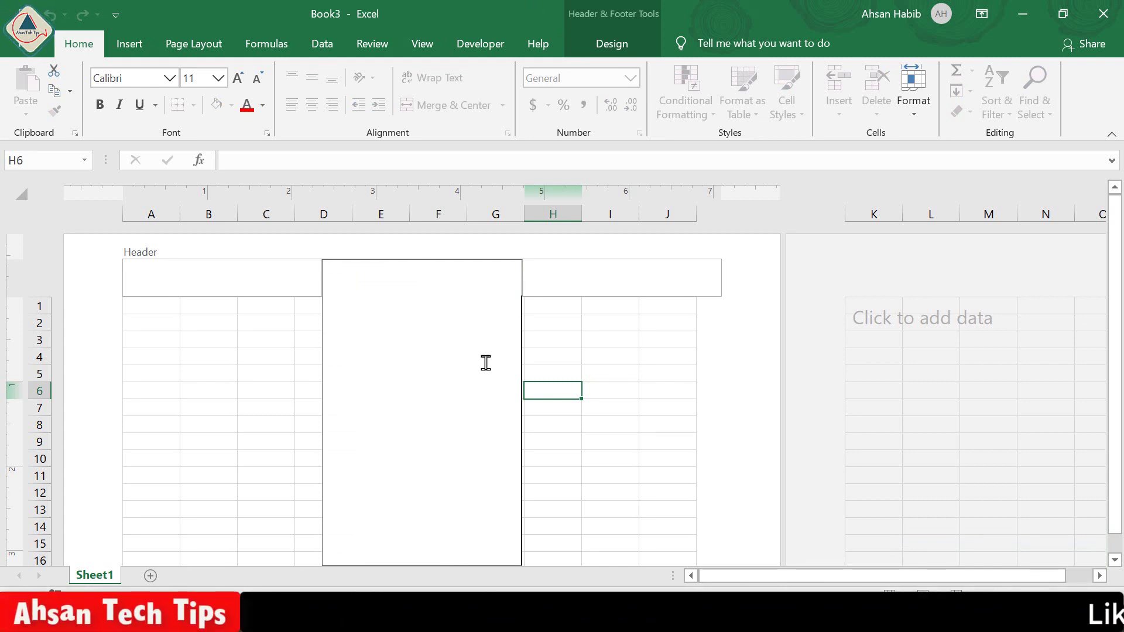
type("Ahsan")
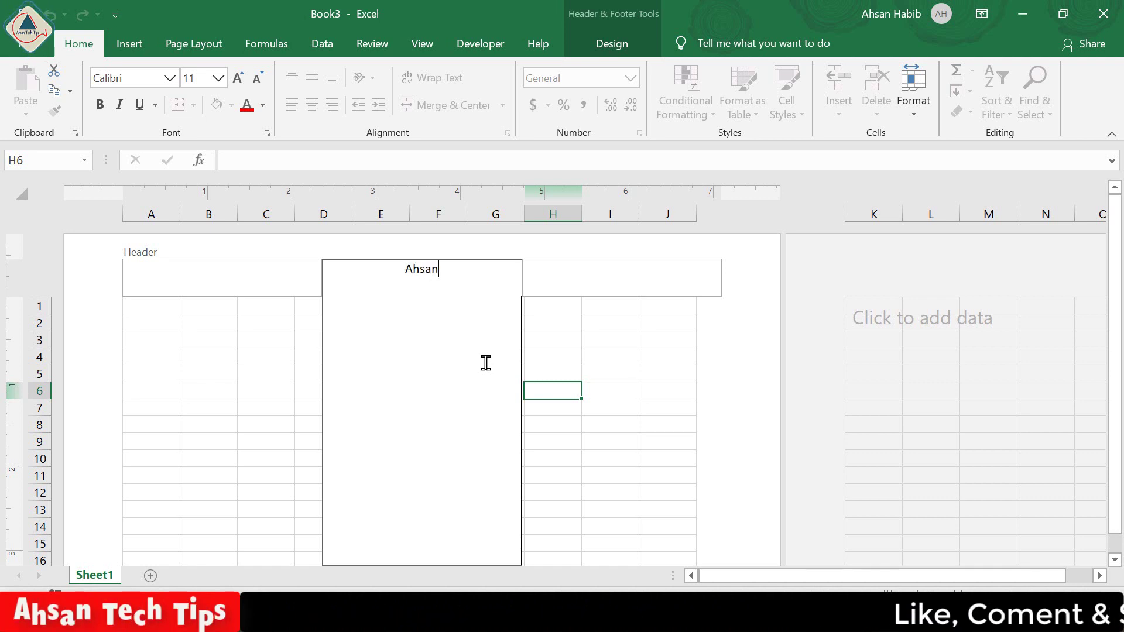
type(" Tech Tips")
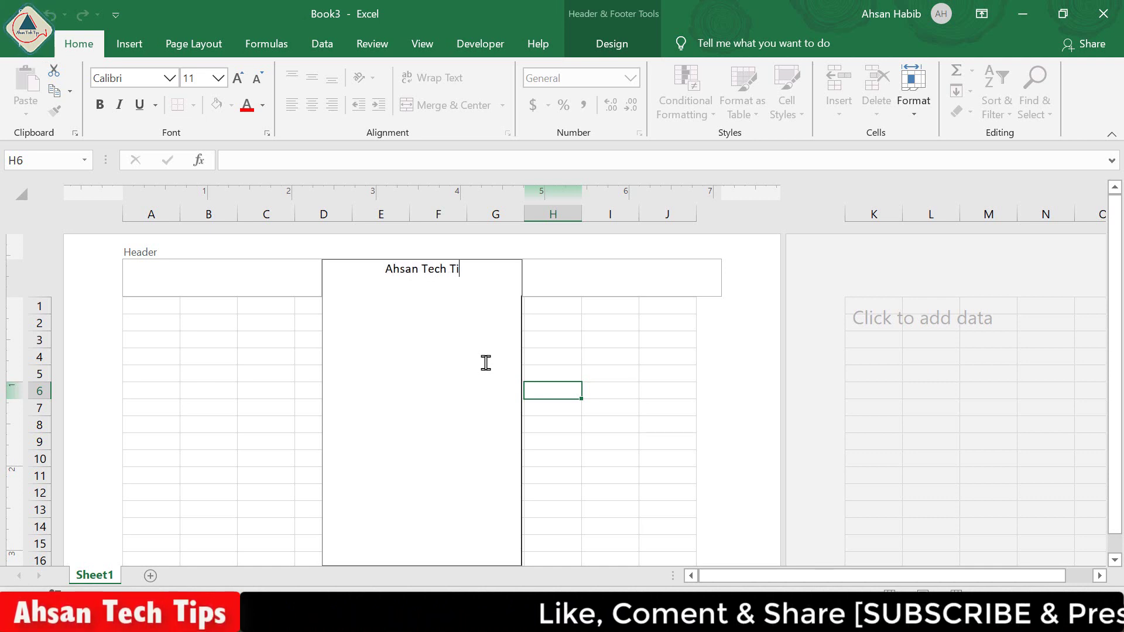
left_click(379, 270)
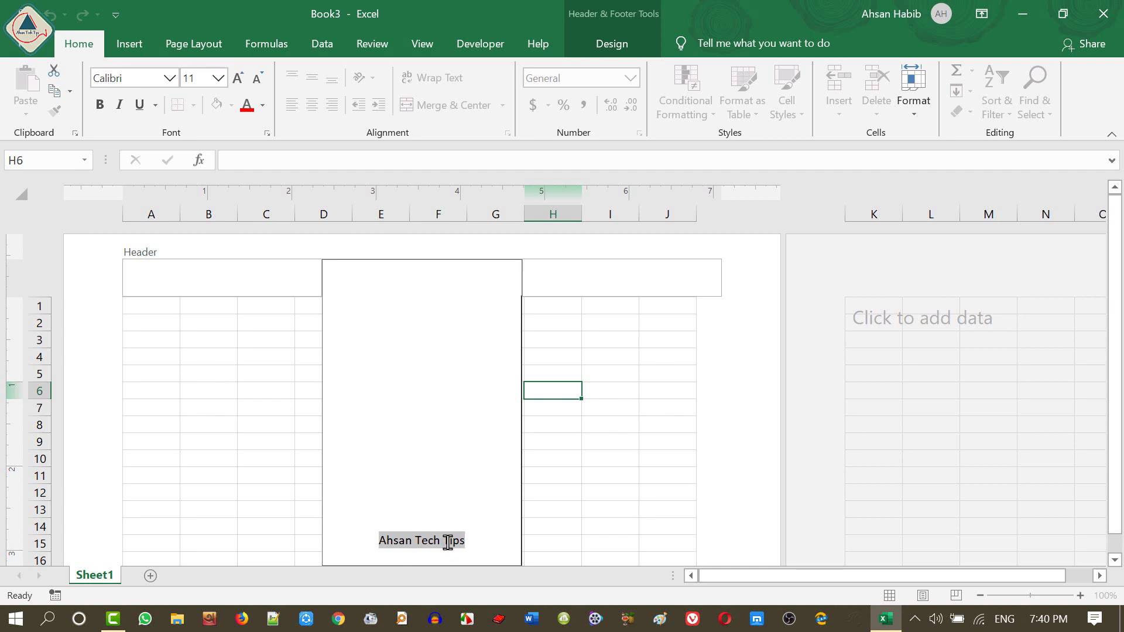
- Make the 'Ahsan Tech Tips' header text light grey at font size 20
left_click(262, 106)
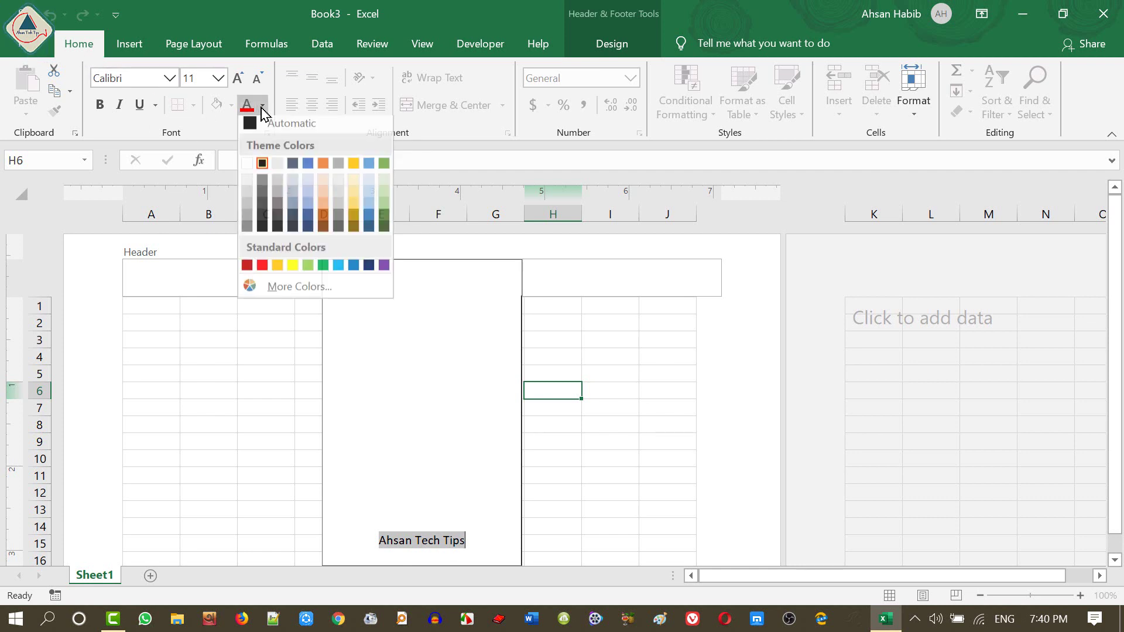
left_click(246, 209)
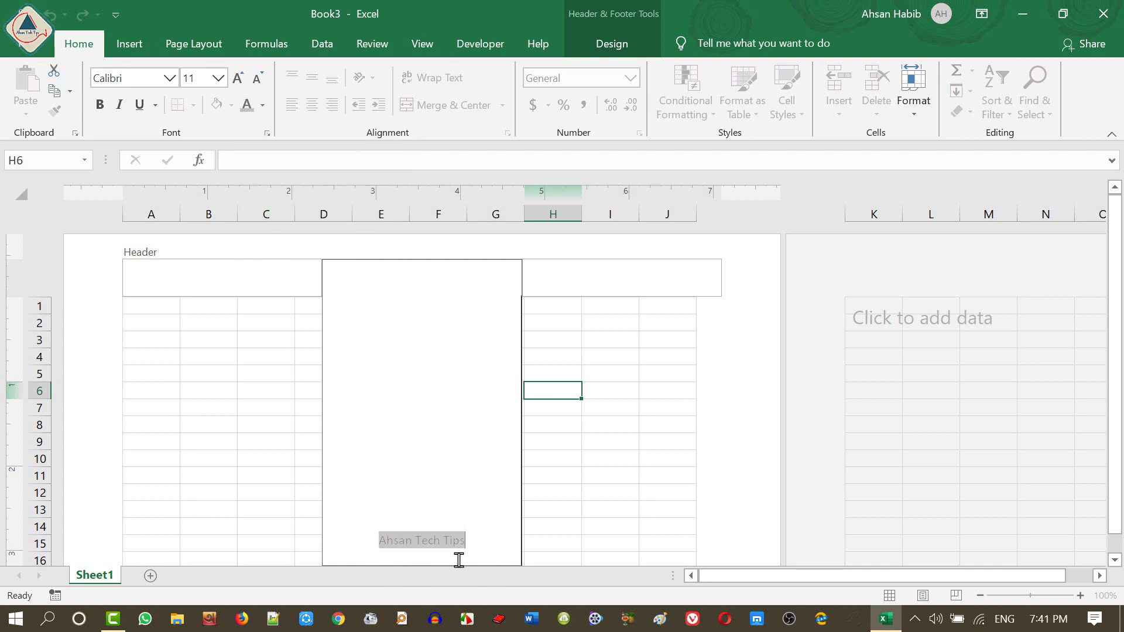
left_click(573, 515)
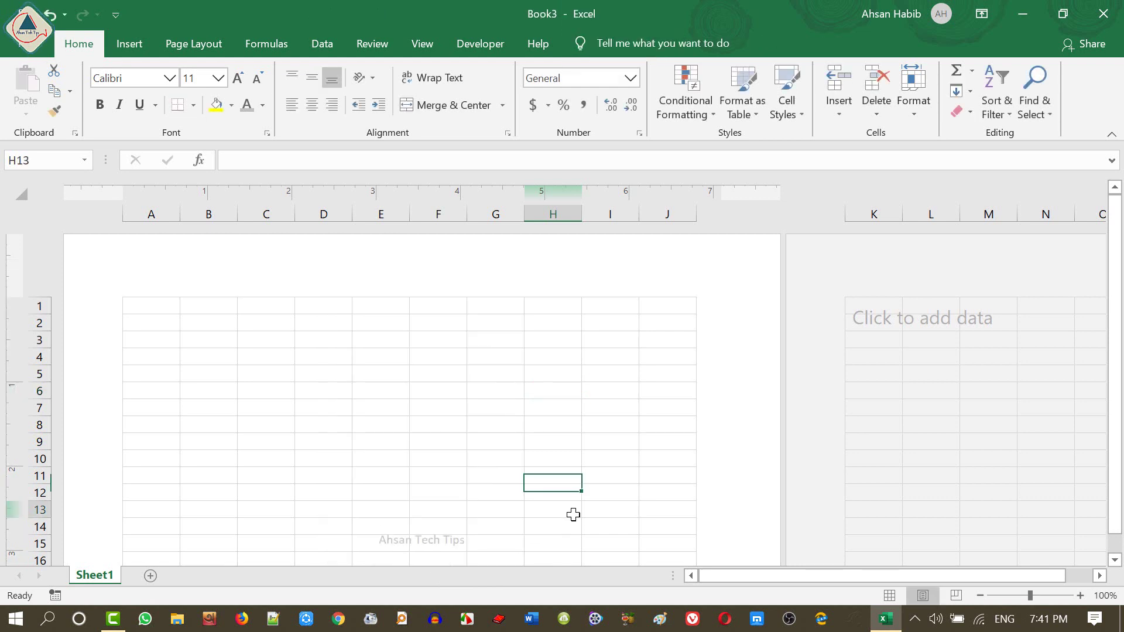
scroll(608, 456, "down", 3)
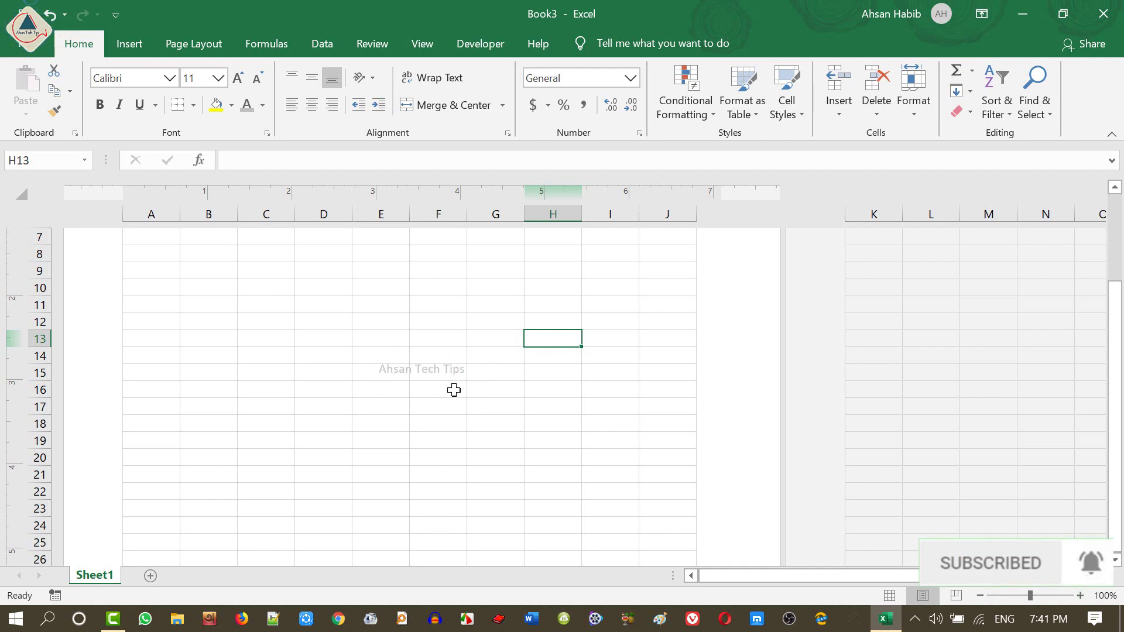
scroll(462, 409, "up", 2)
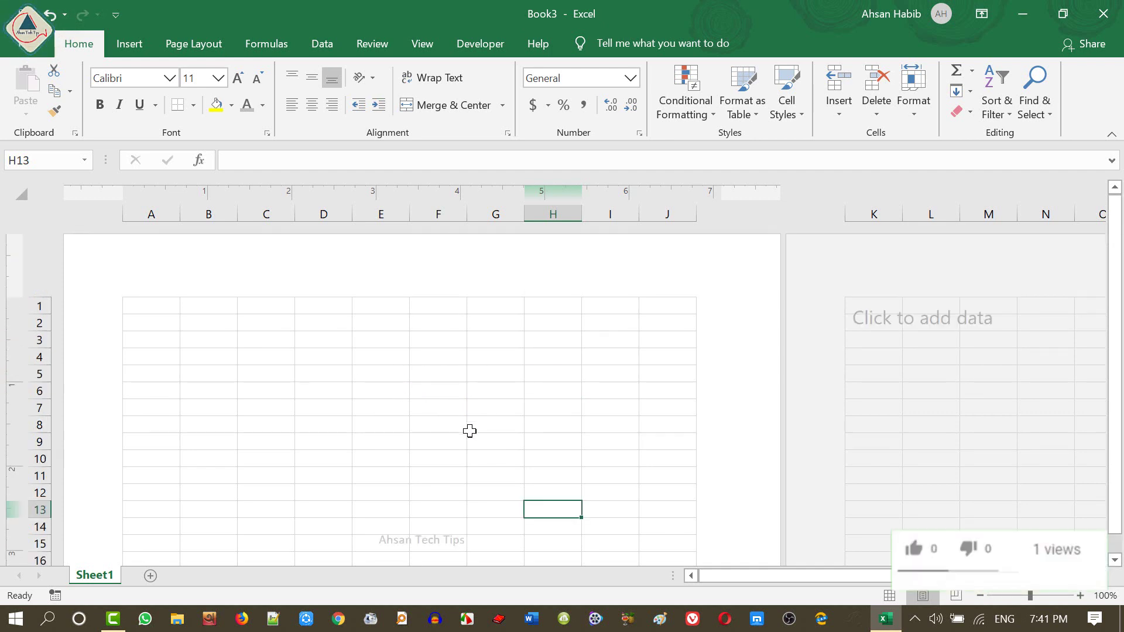
scroll(507, 469, "down", 2)
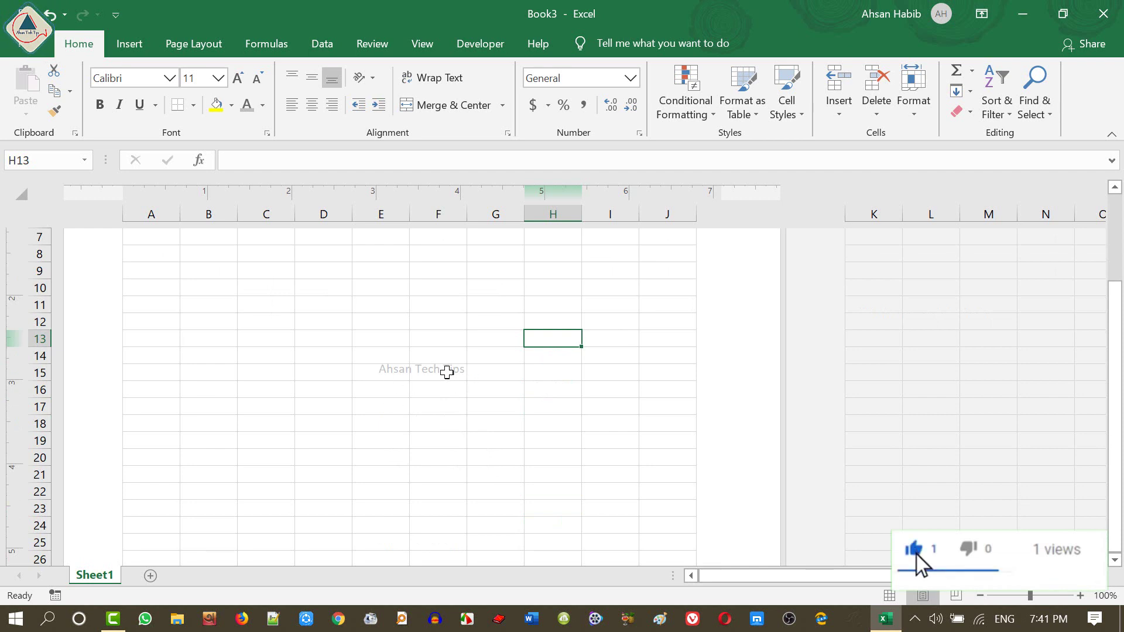
scroll(447, 372, "up", 2)
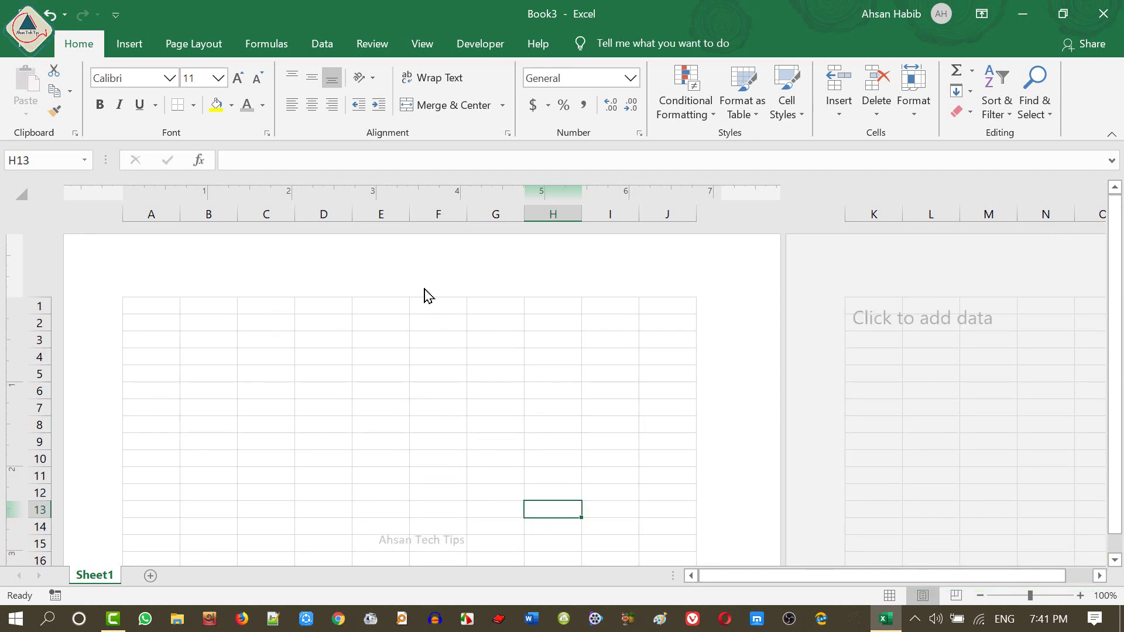
left_click(410, 274)
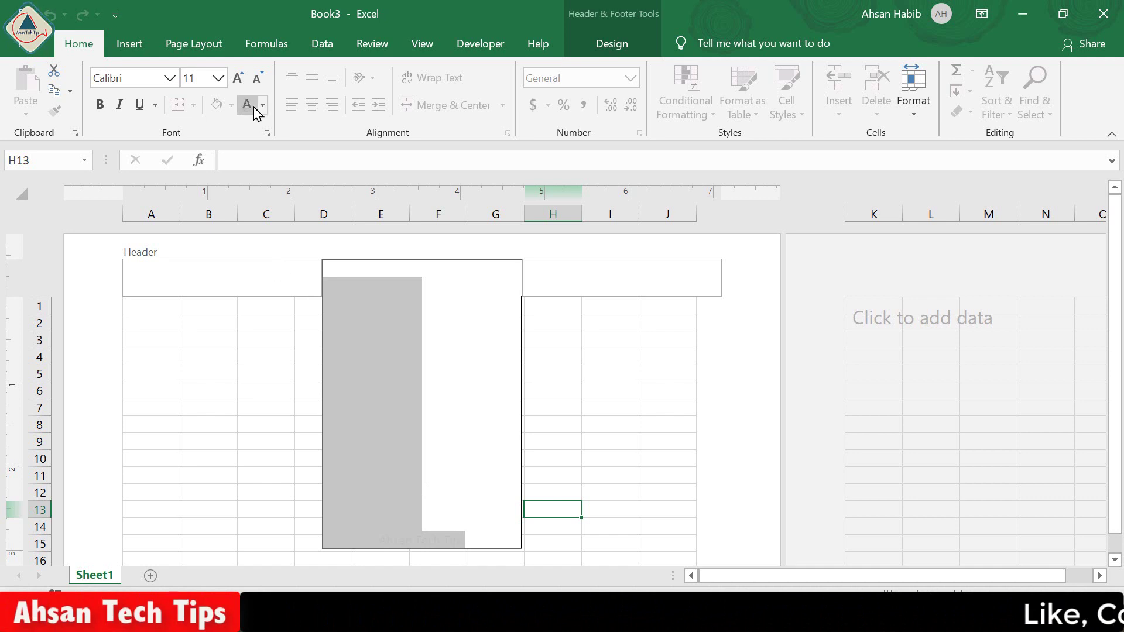
left_click(220, 78)
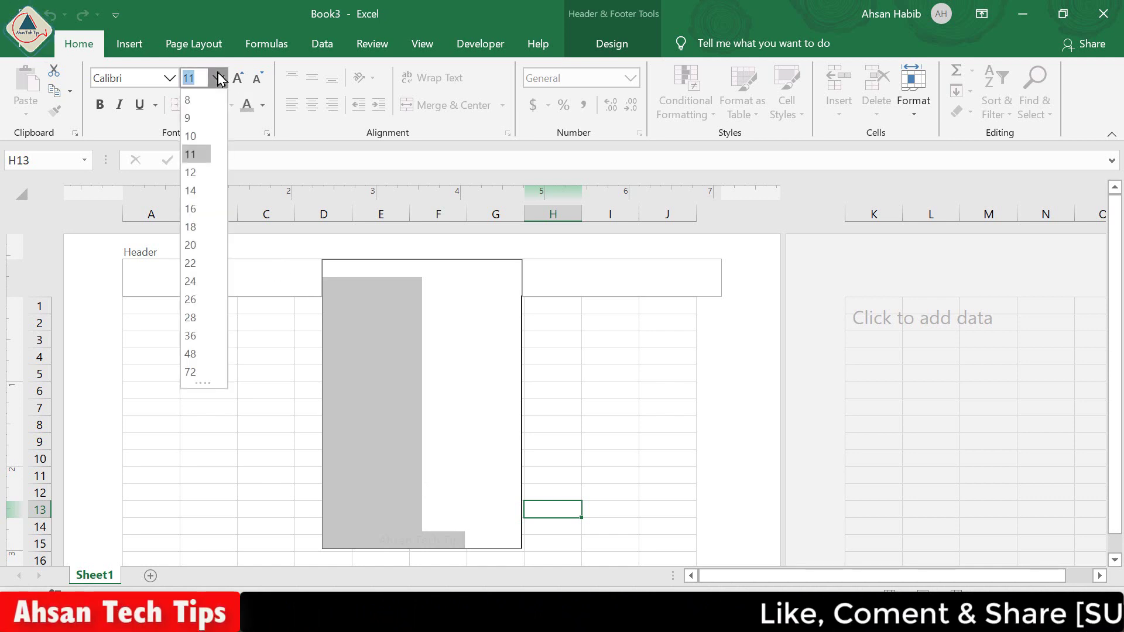
left_click(191, 245)
left_click(621, 404)
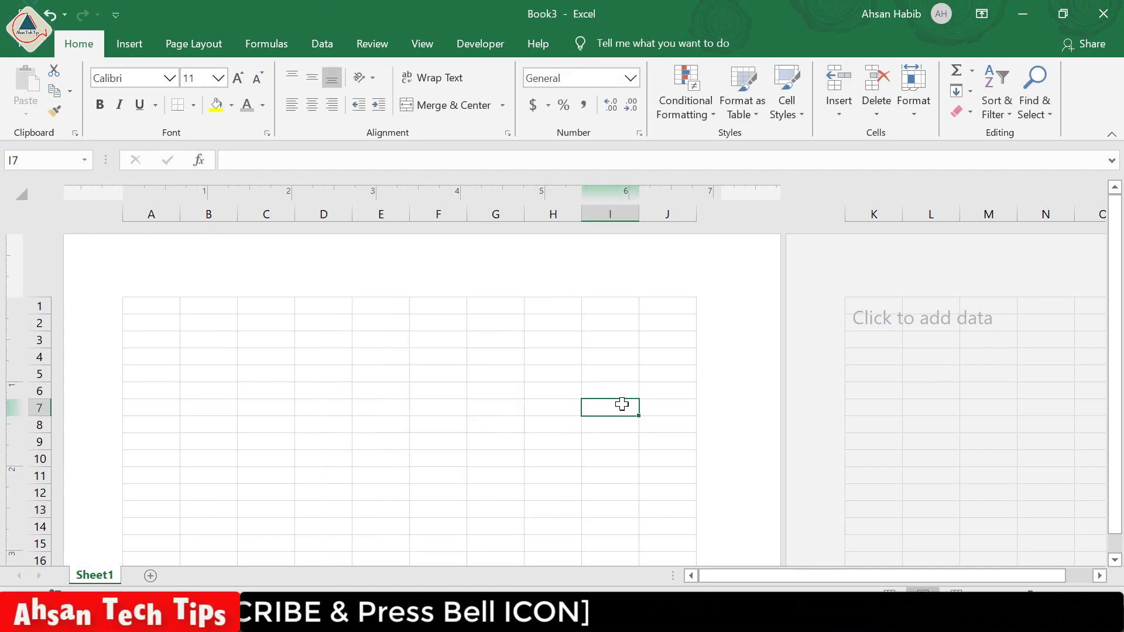
- Enter sample text 'kfasjd f' in cell H23, then go to the File backstage
scroll(585, 439, "down", 5)
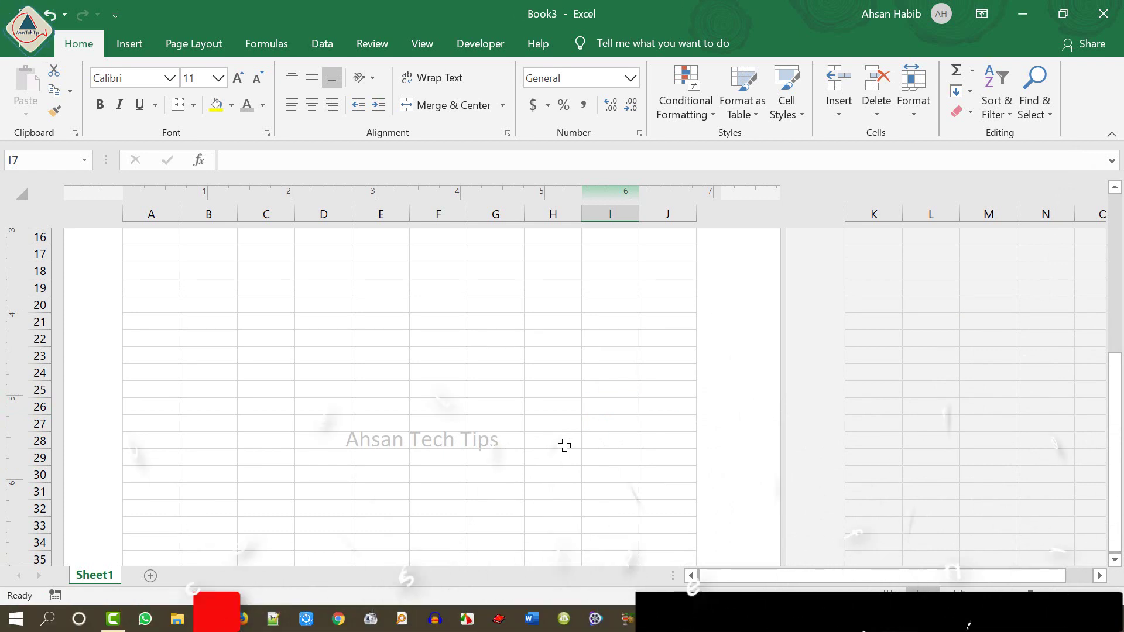
left_click(573, 358)
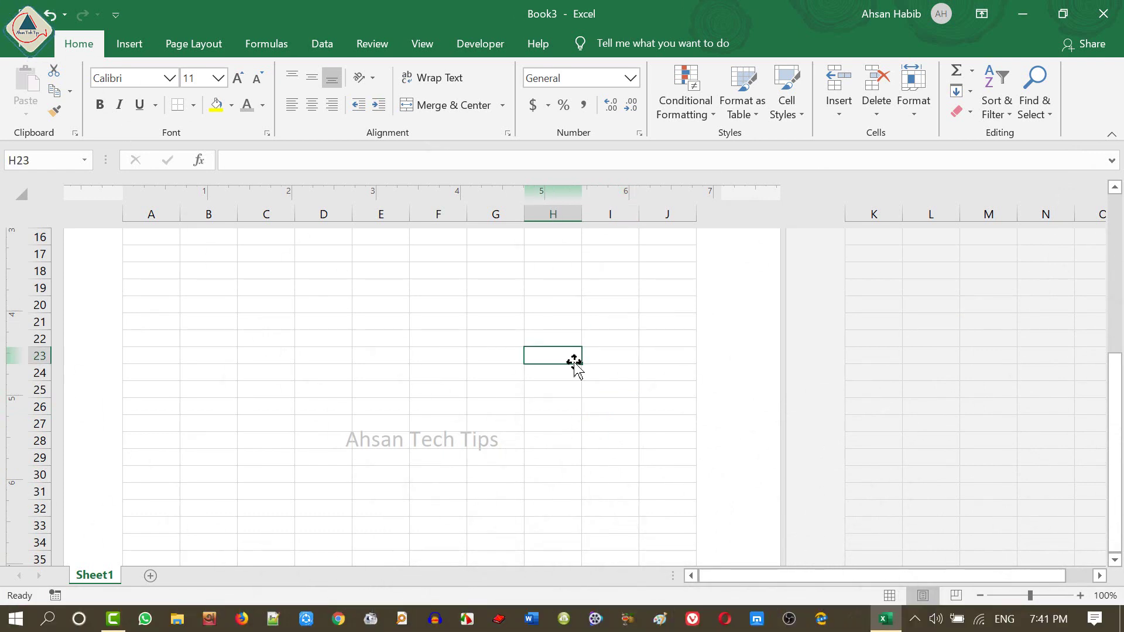
type("kfasjd f")
left_click(589, 436)
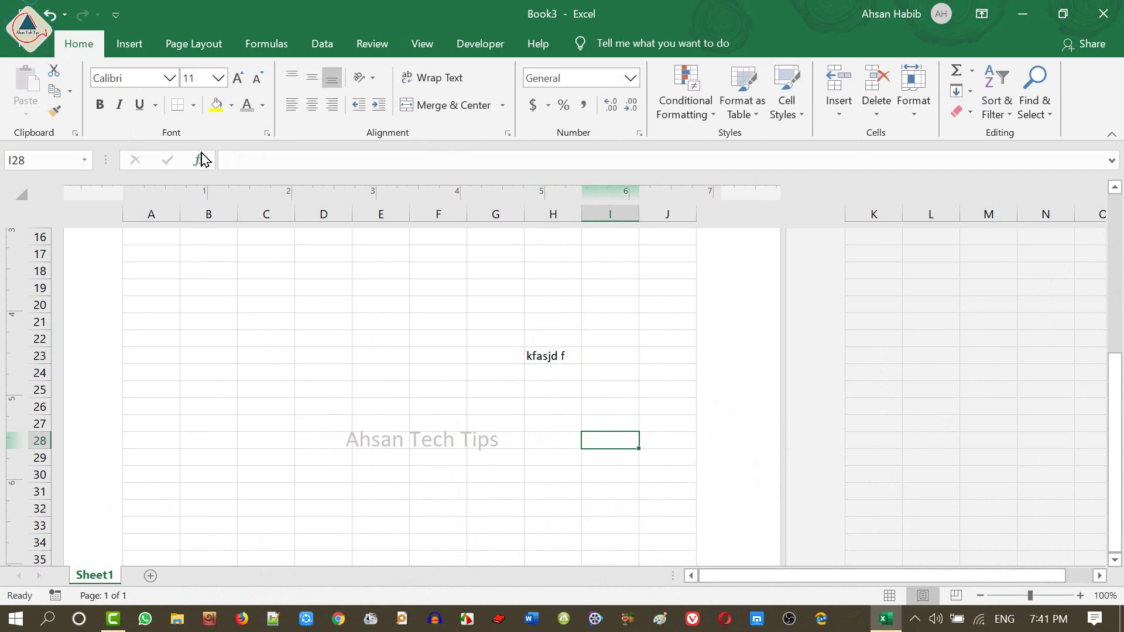
left_click(26, 53)
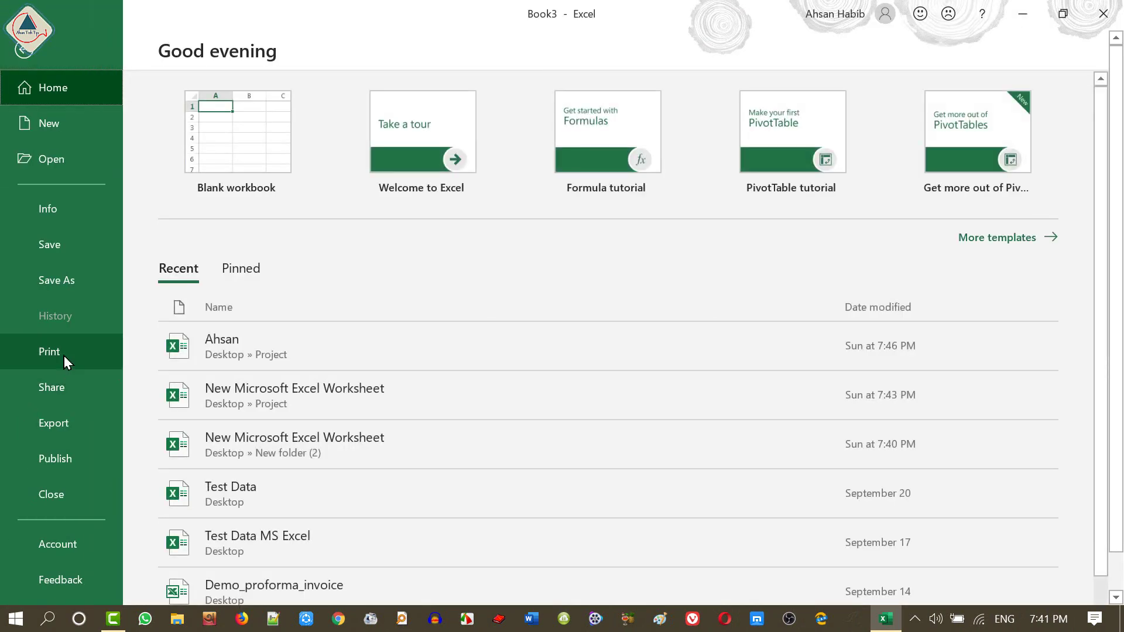
- Check the faint 'Ahsan Tech Tips' watermark in Print preview, then return to the sheet at J27
left_click(64, 354)
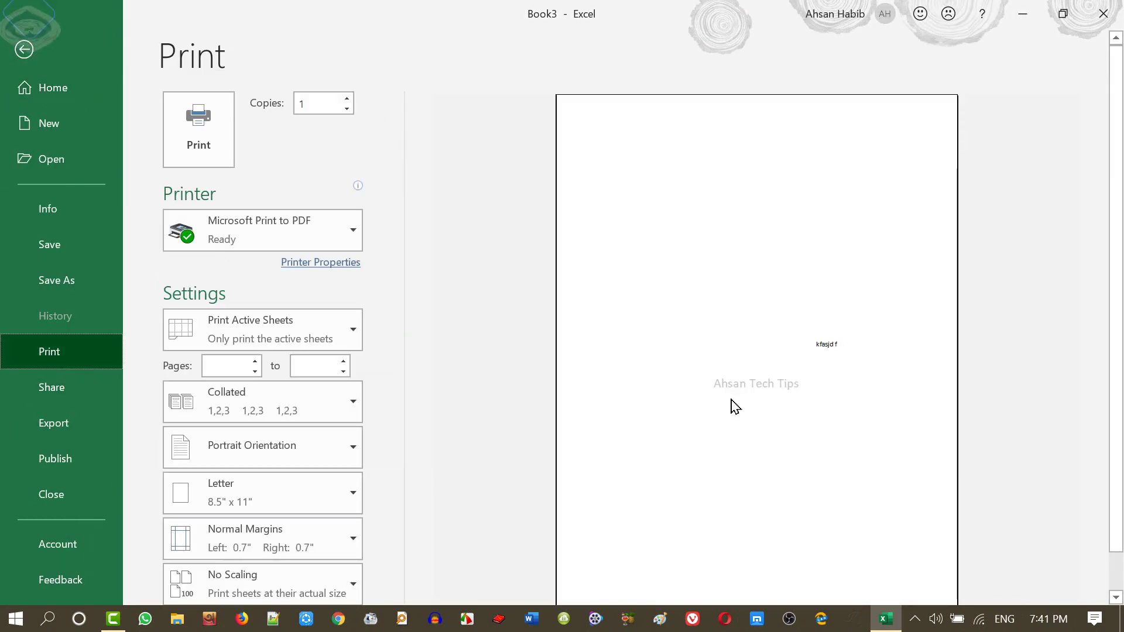
scroll(868, 411, "down", 1)
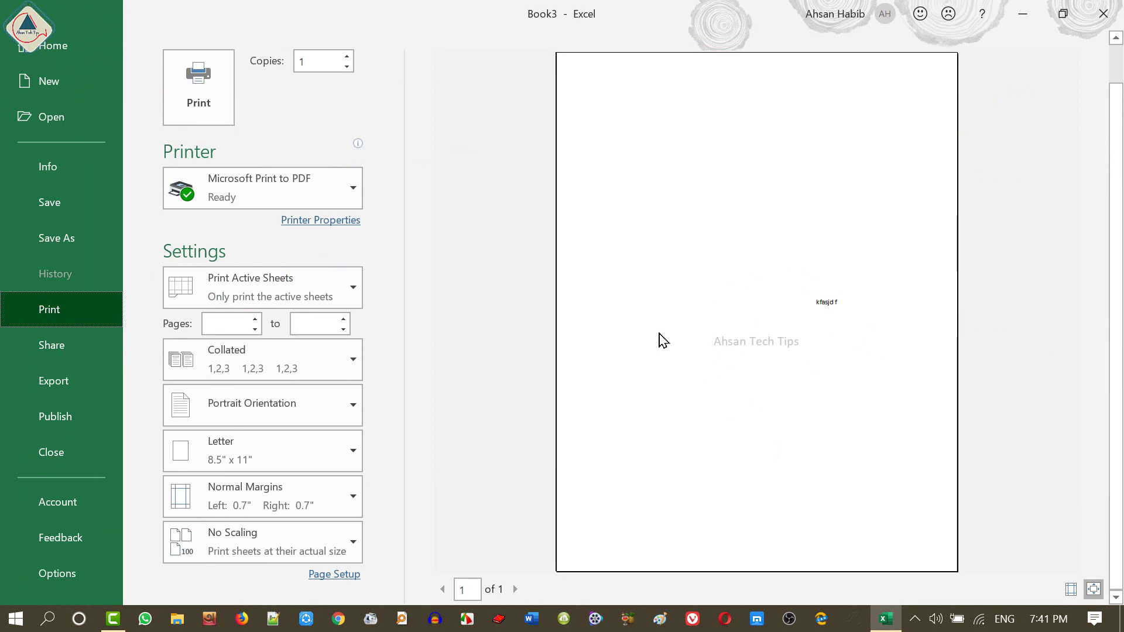
left_click(60, 117)
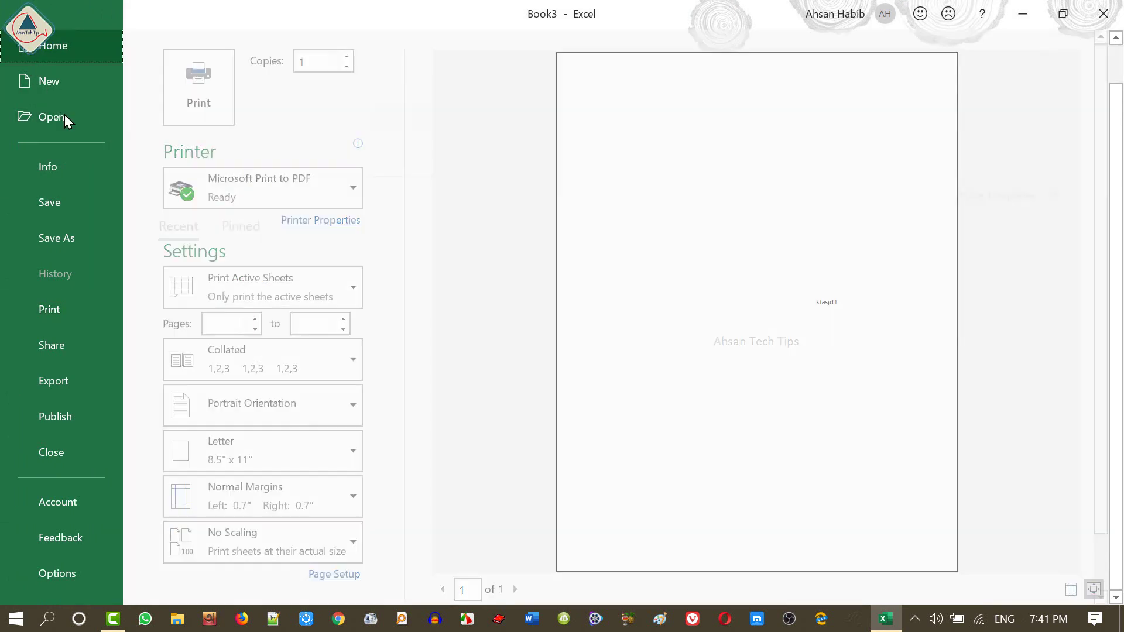
left_click(30, 61)
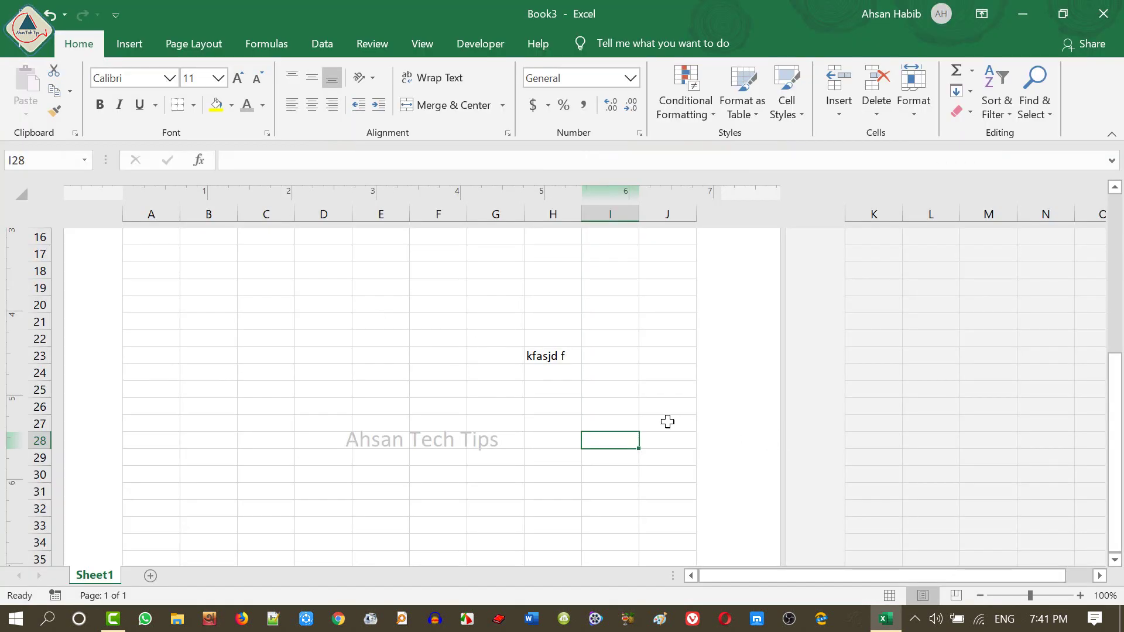
left_click(667, 421)
scroll(670, 503, "down", 3)
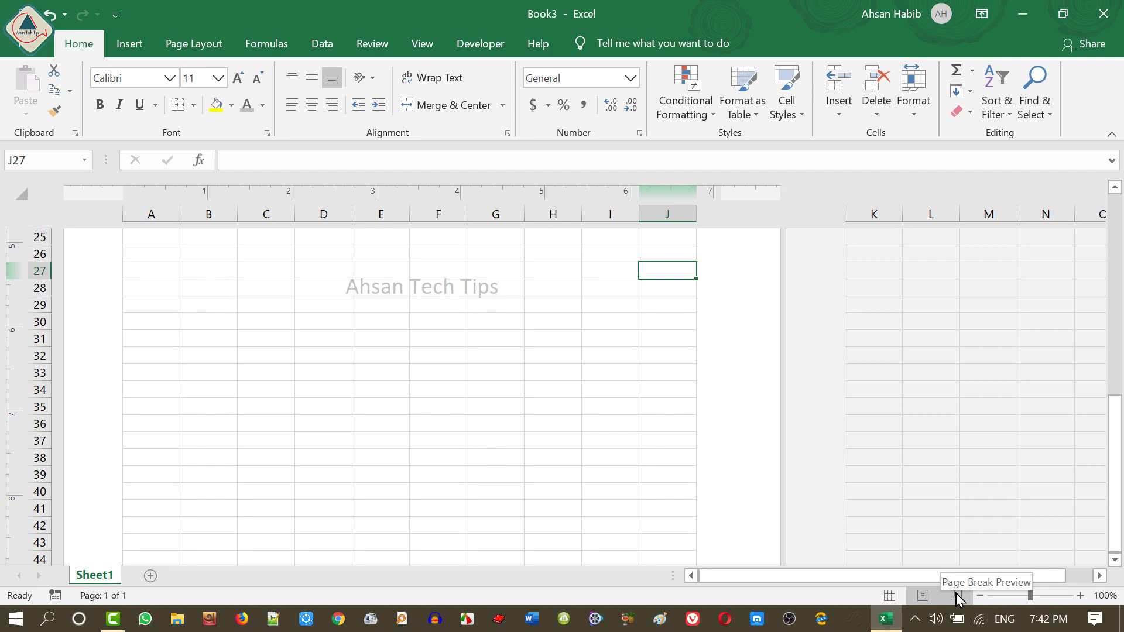
left_click(889, 595)
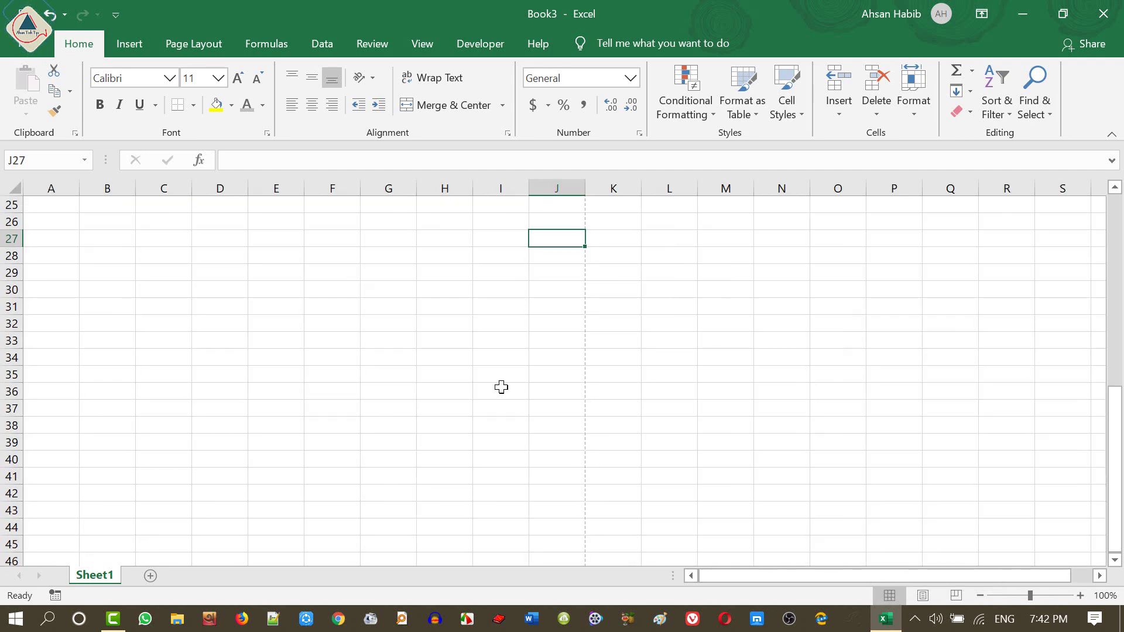
scroll(502, 386, "down", 11)
scroll(512, 404, "up", 15)
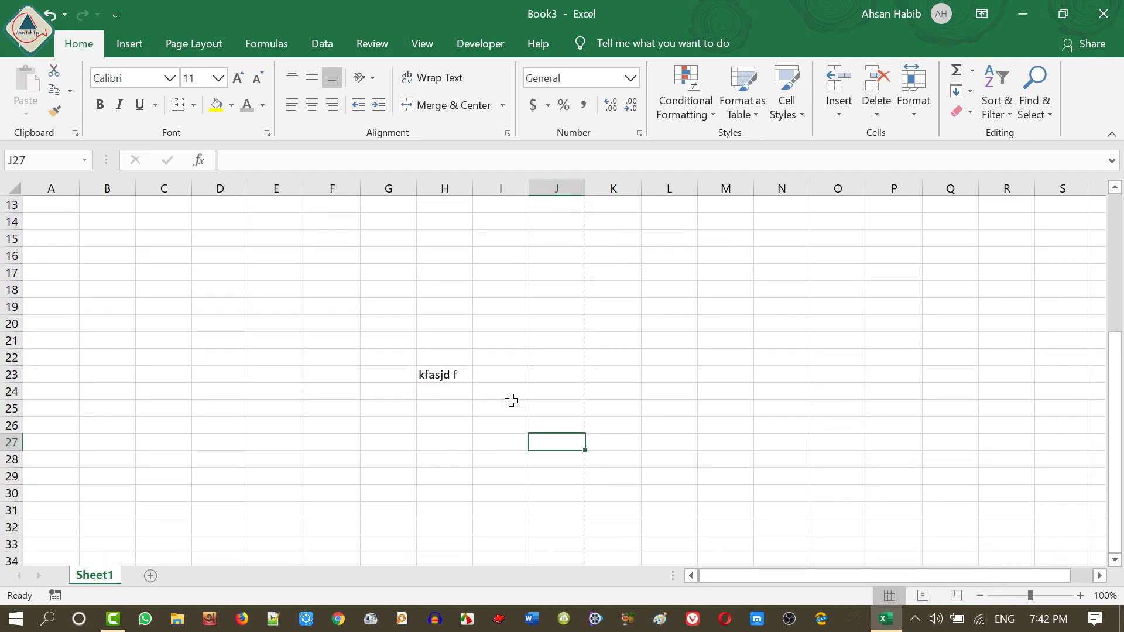
scroll(515, 392, "up", 3)
scroll(410, 332, "up", 1)
scroll(419, 334, "down", 4)
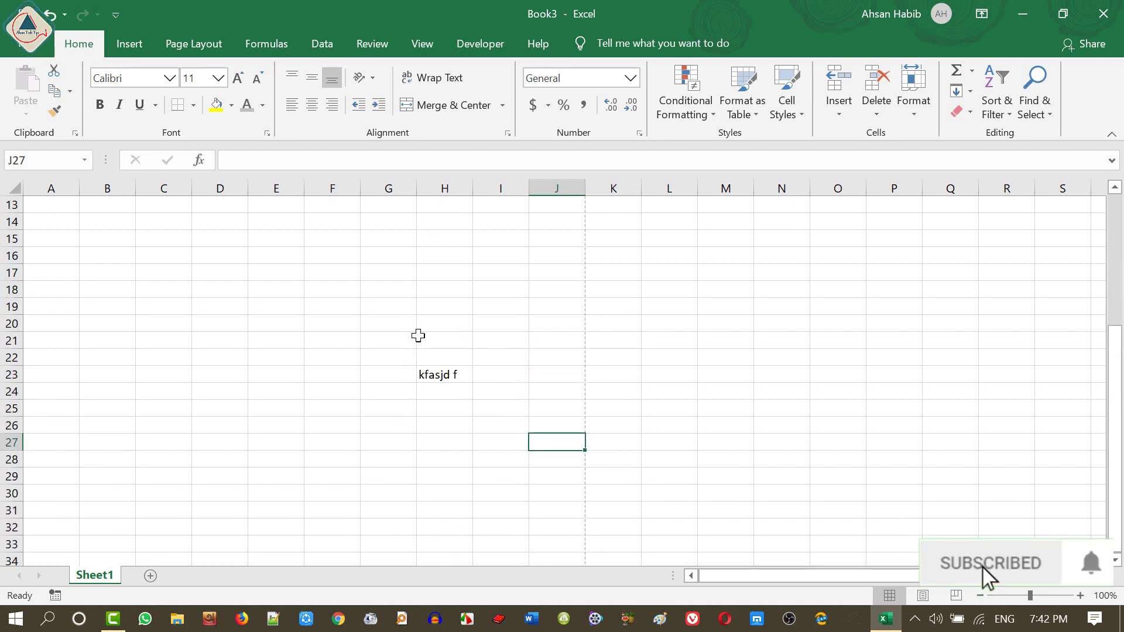
scroll(416, 335, "up", 4)
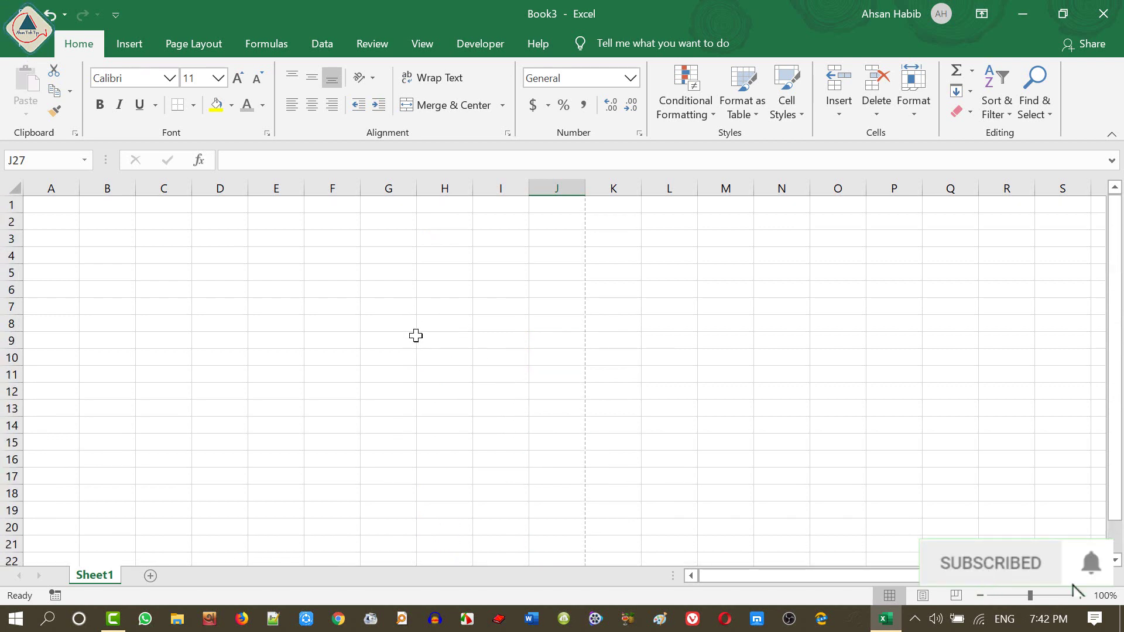
left_click(16, 52)
left_click(50, 352)
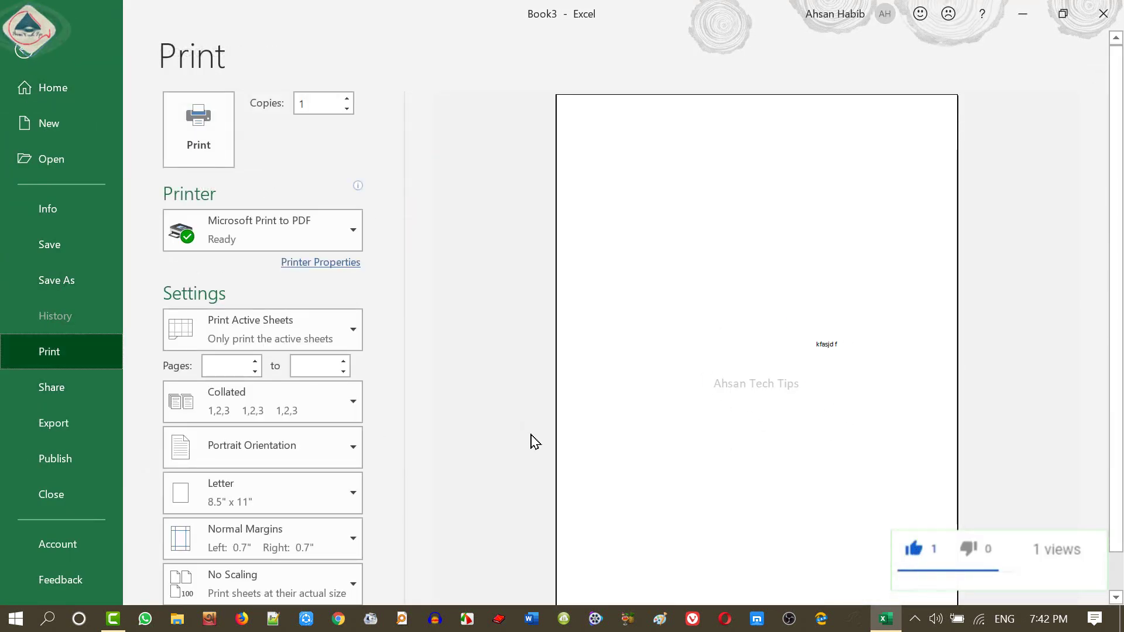
left_click(23, 49)
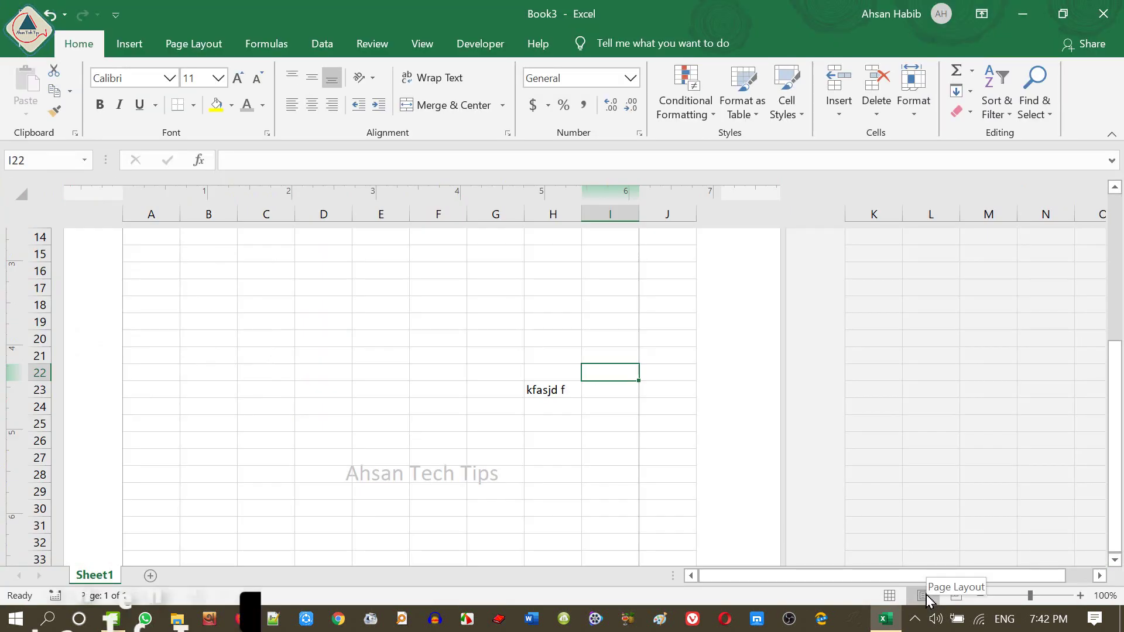
left_click(457, 324)
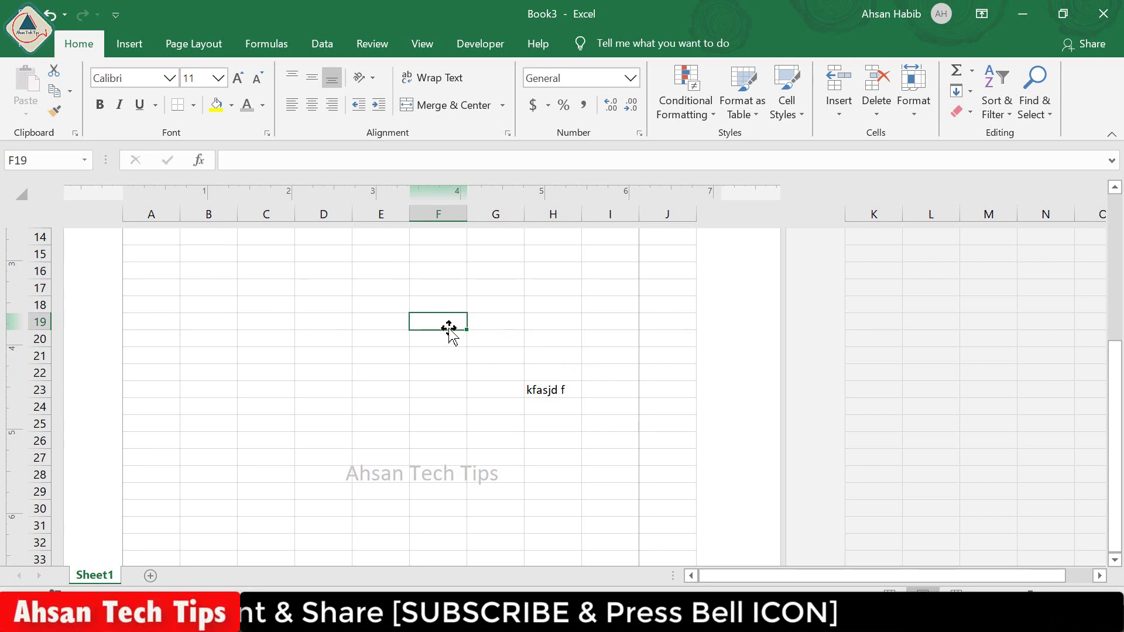
left_click(176, 44)
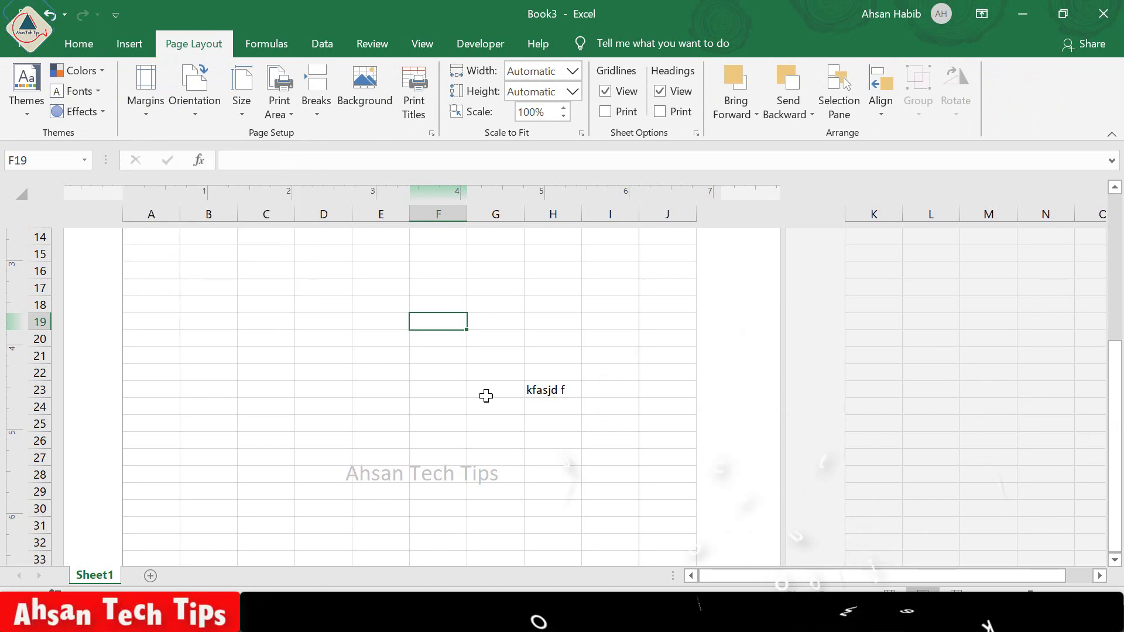
left_click(345, 390)
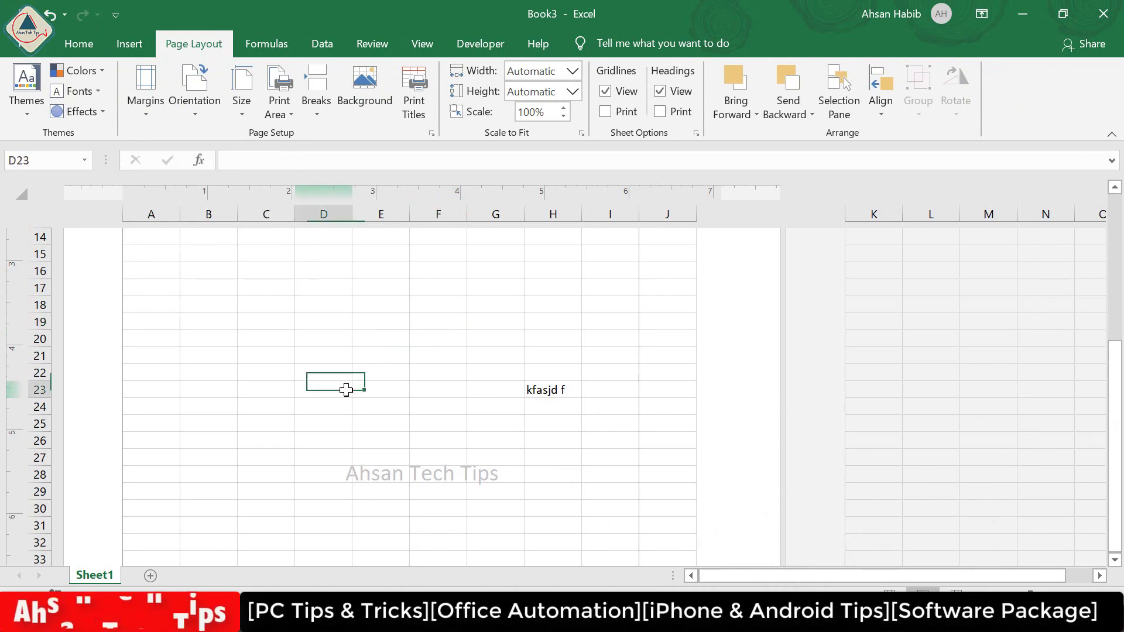